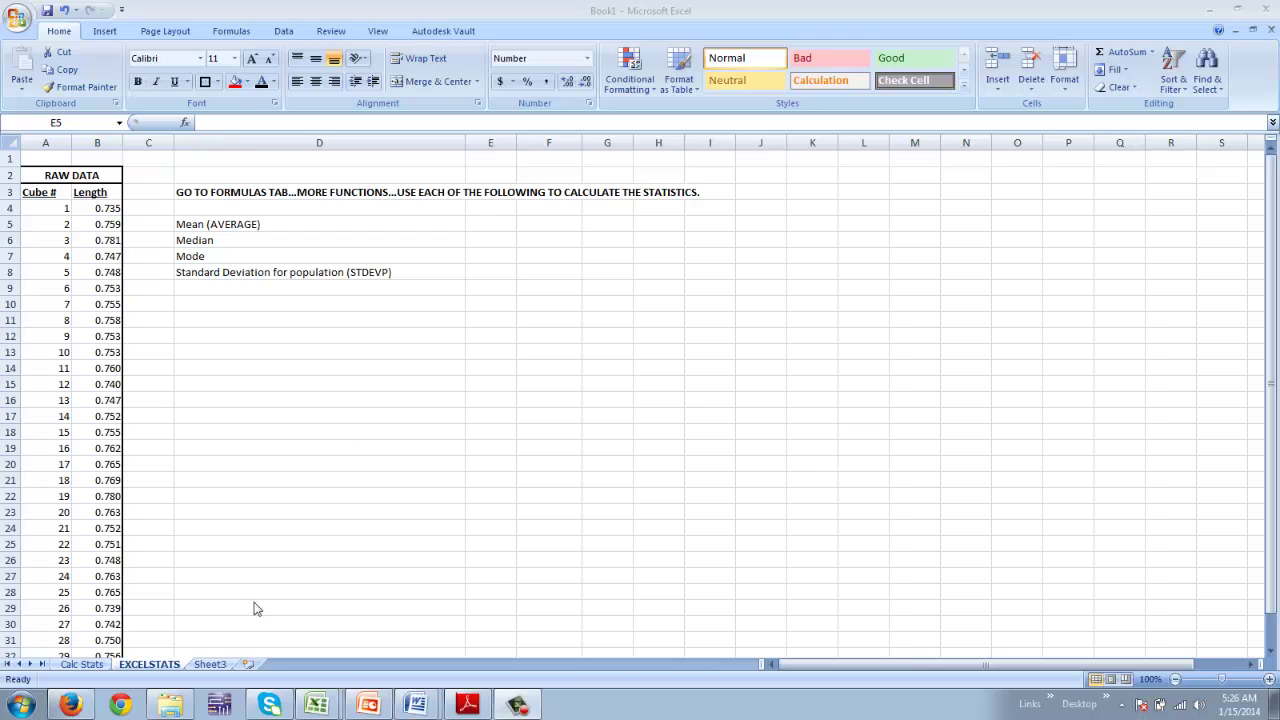
- Open the Calc Stats sheet with the cube statistics: mean 0.7551, keep range 0.7342–0.7760
click(100, 662)
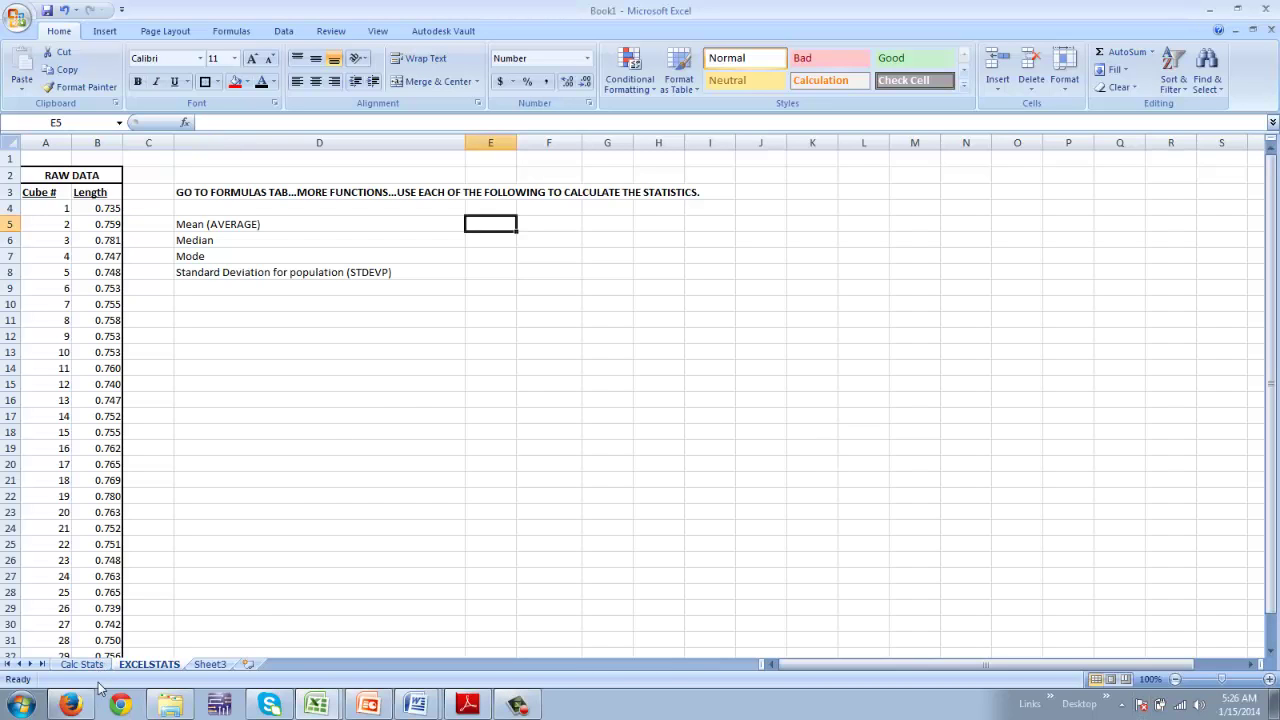
click(90, 665)
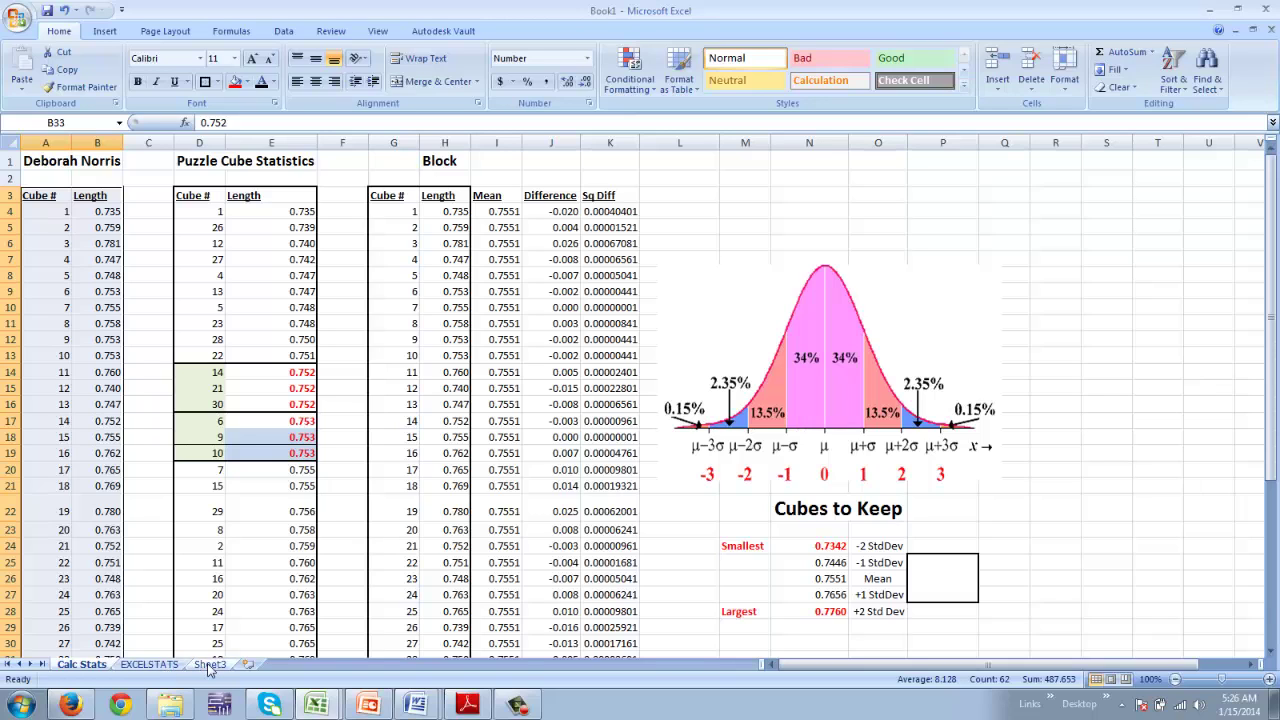
- Look through Sheet3 and Calc Stats, then return to the EXCELSTATS sheet of raw cube lengths
click(210, 665)
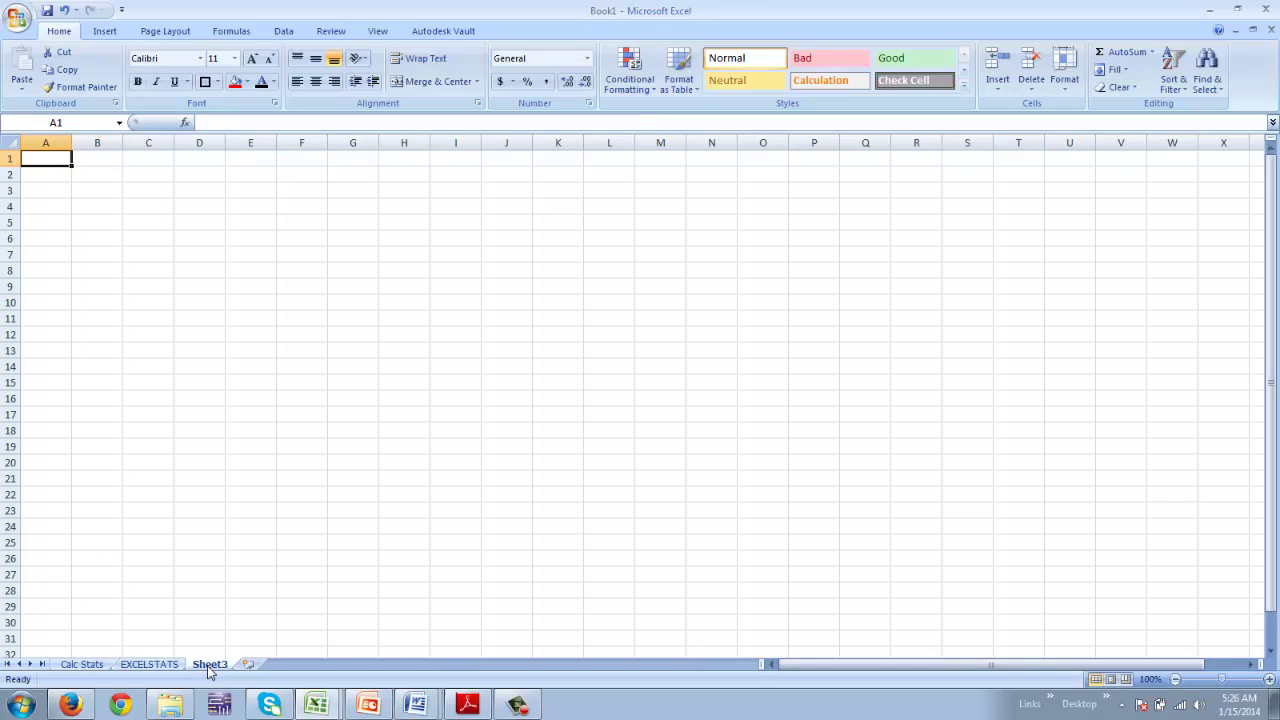
double_click(209, 666)
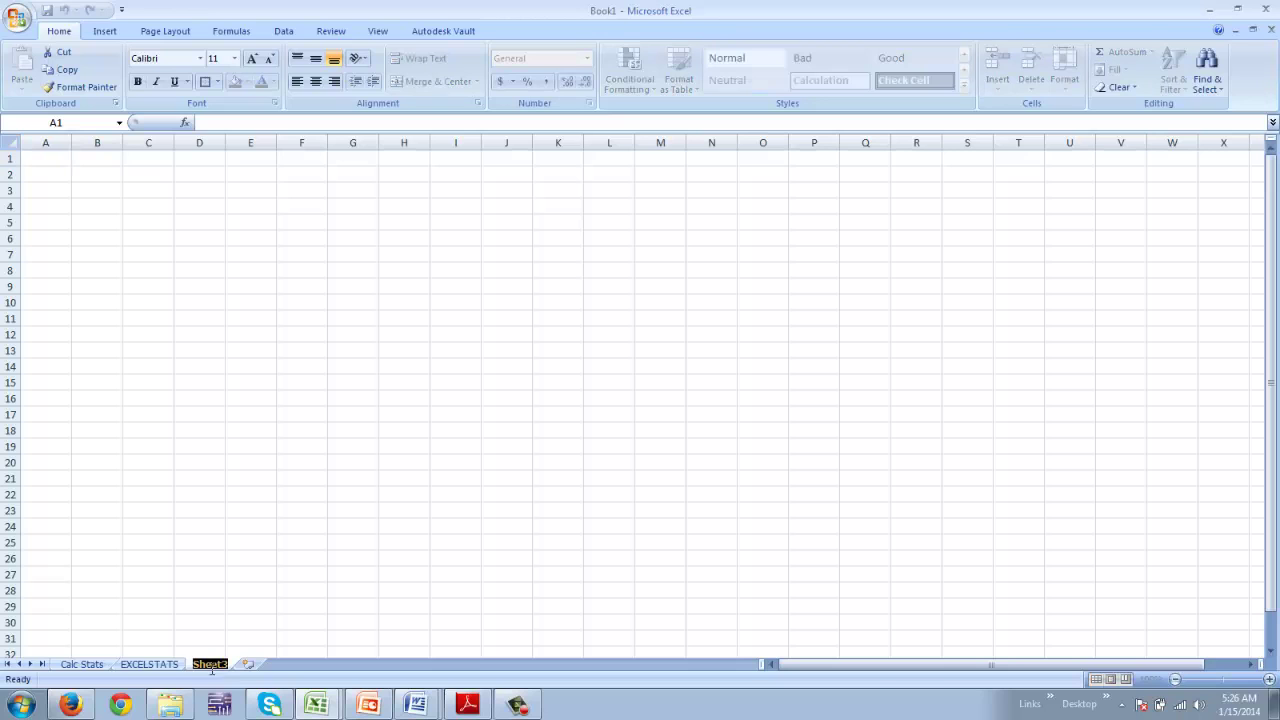
click(160, 665)
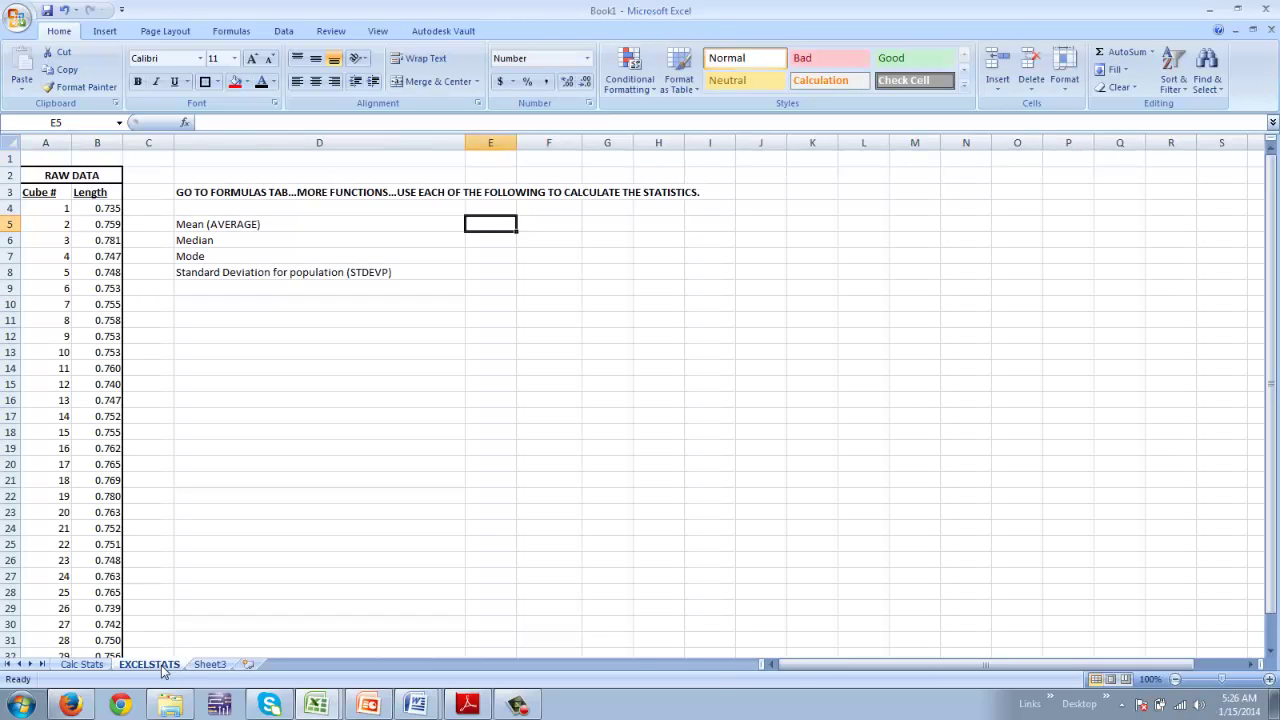
double_click(160, 666)
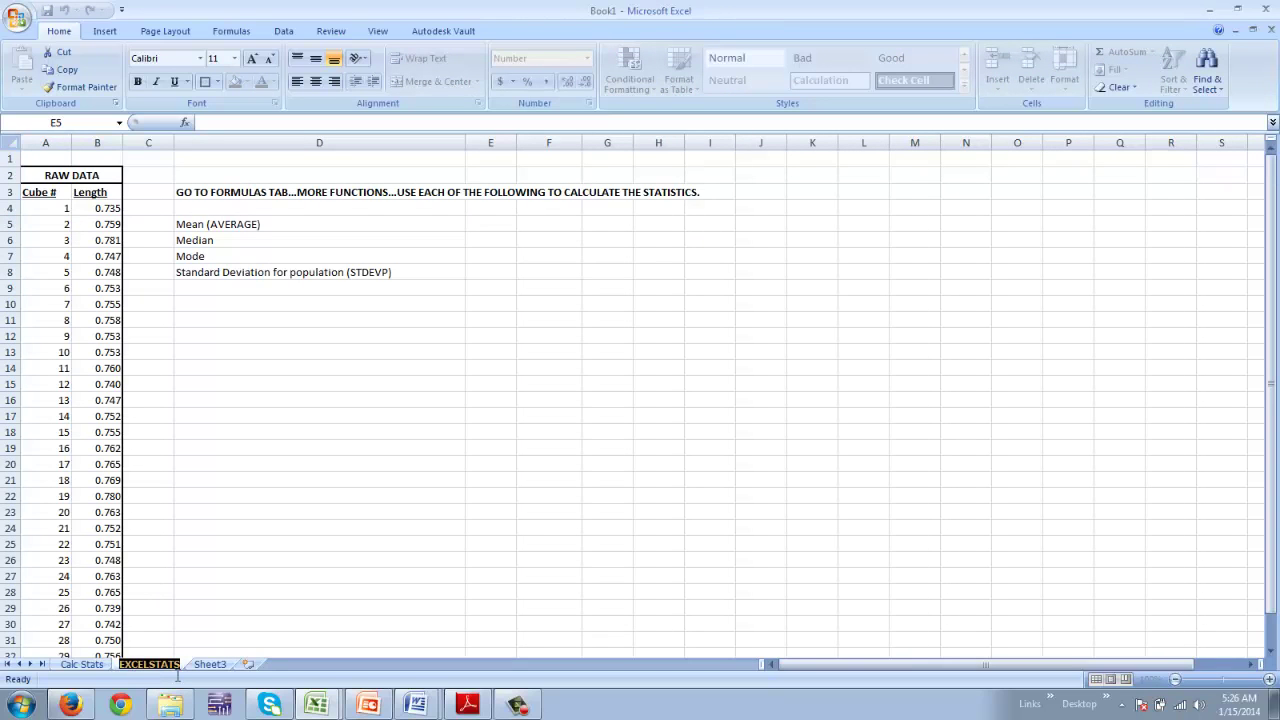
click(74, 668)
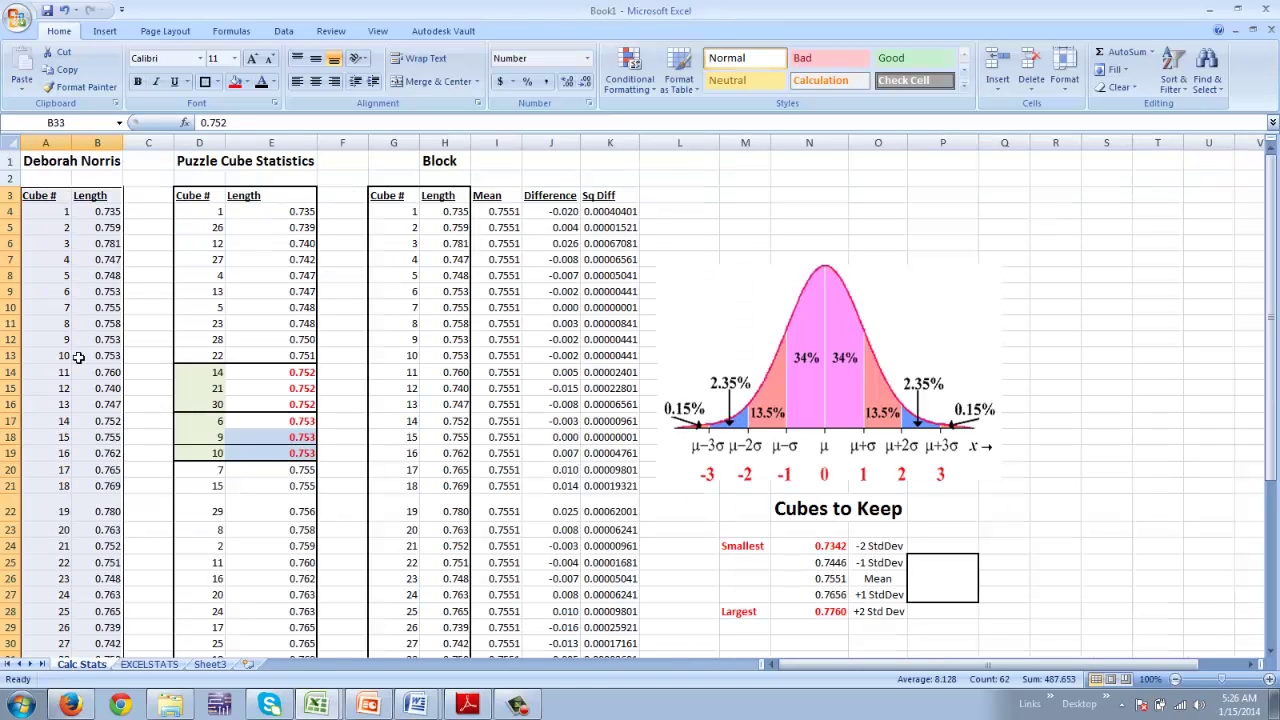
scroll(97, 626, down, 1)
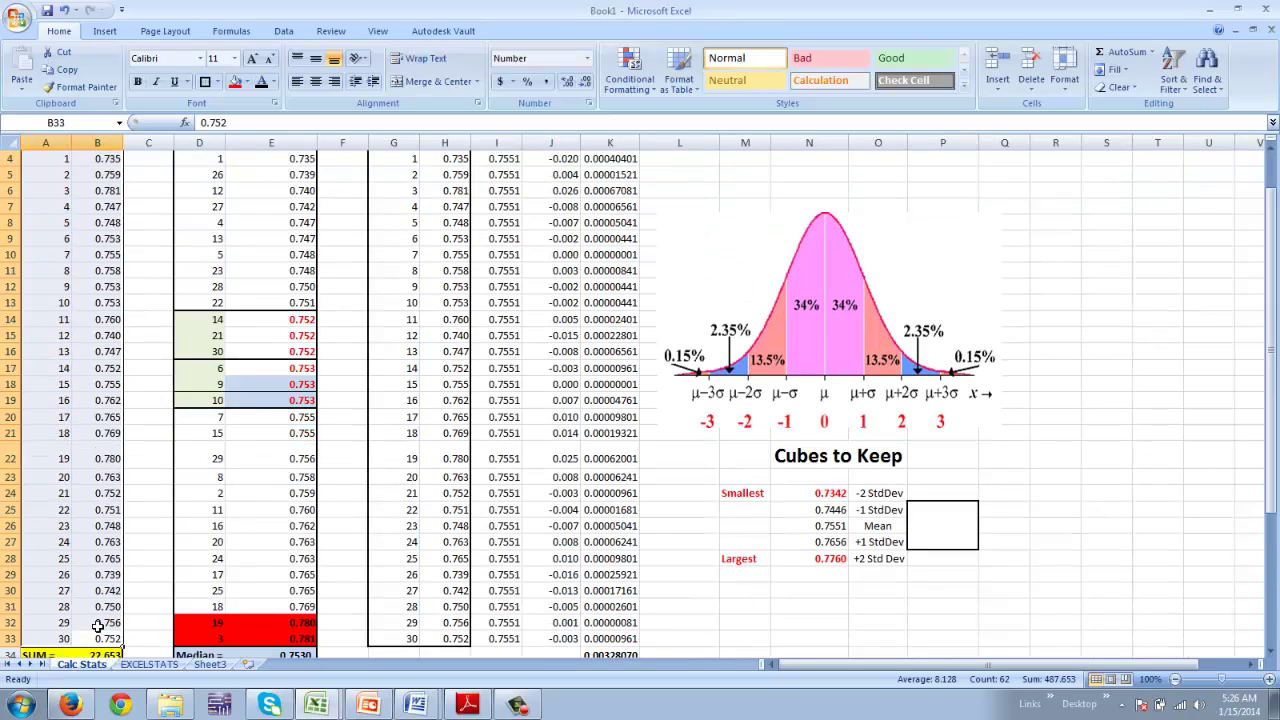
click(137, 666)
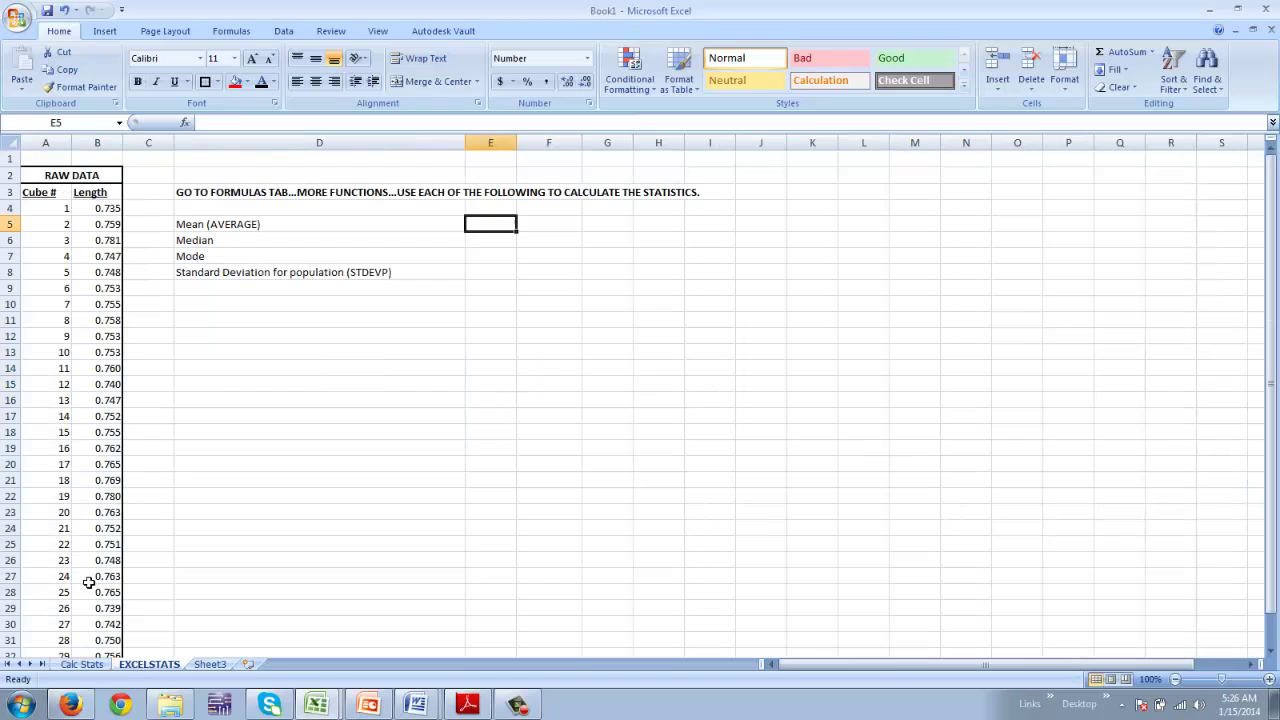
- Try AVERAGE from the Statistical functions in D3, cancel it, and select E5 beside Mean
click(196, 195)
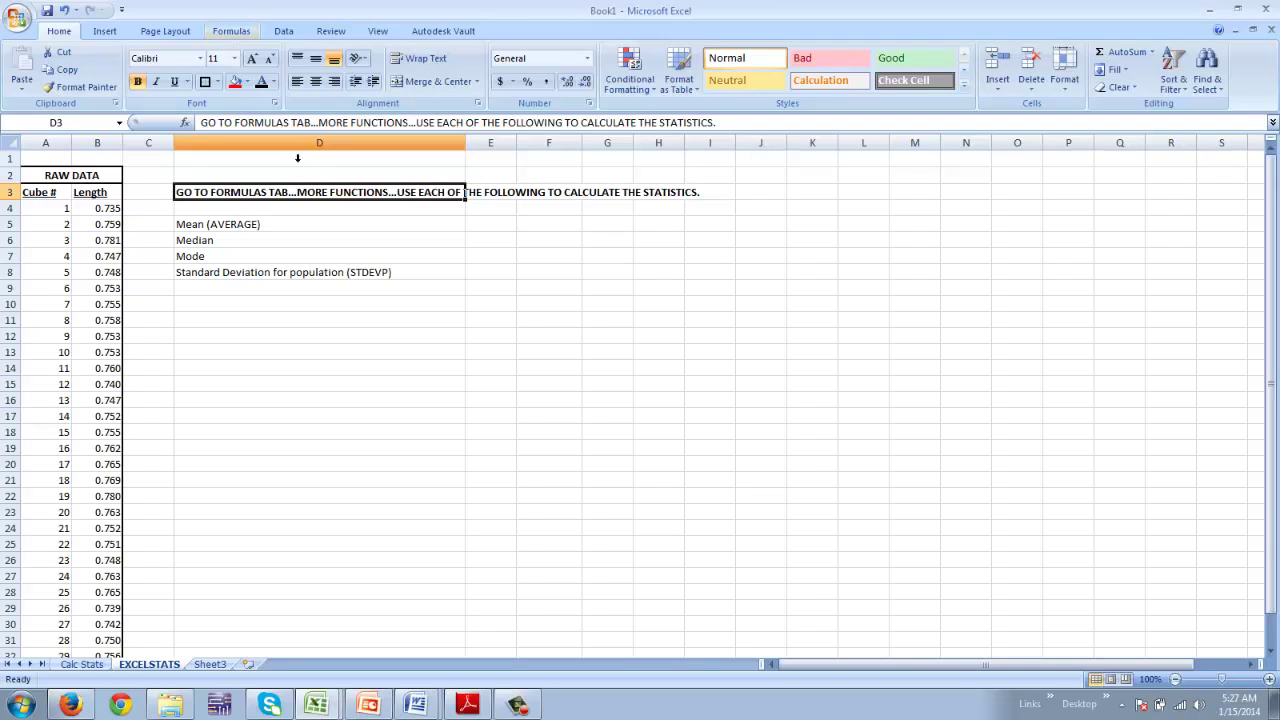
click(231, 31)
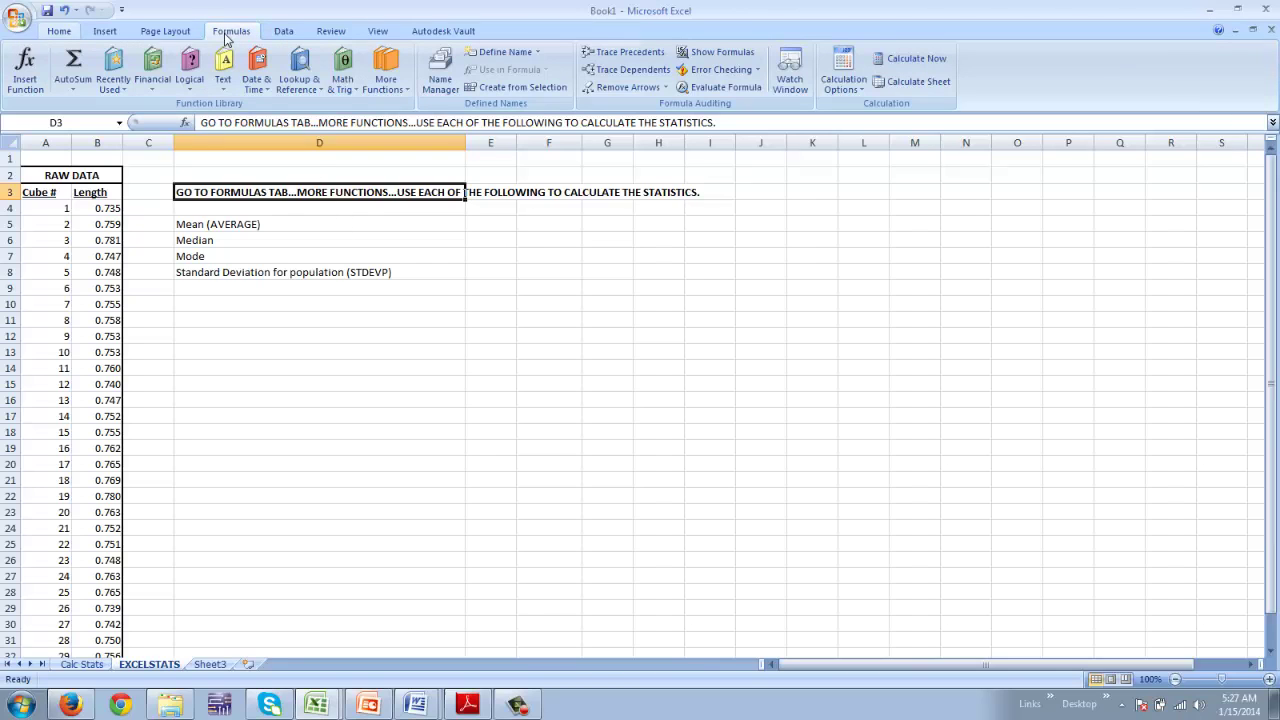
click(397, 76)
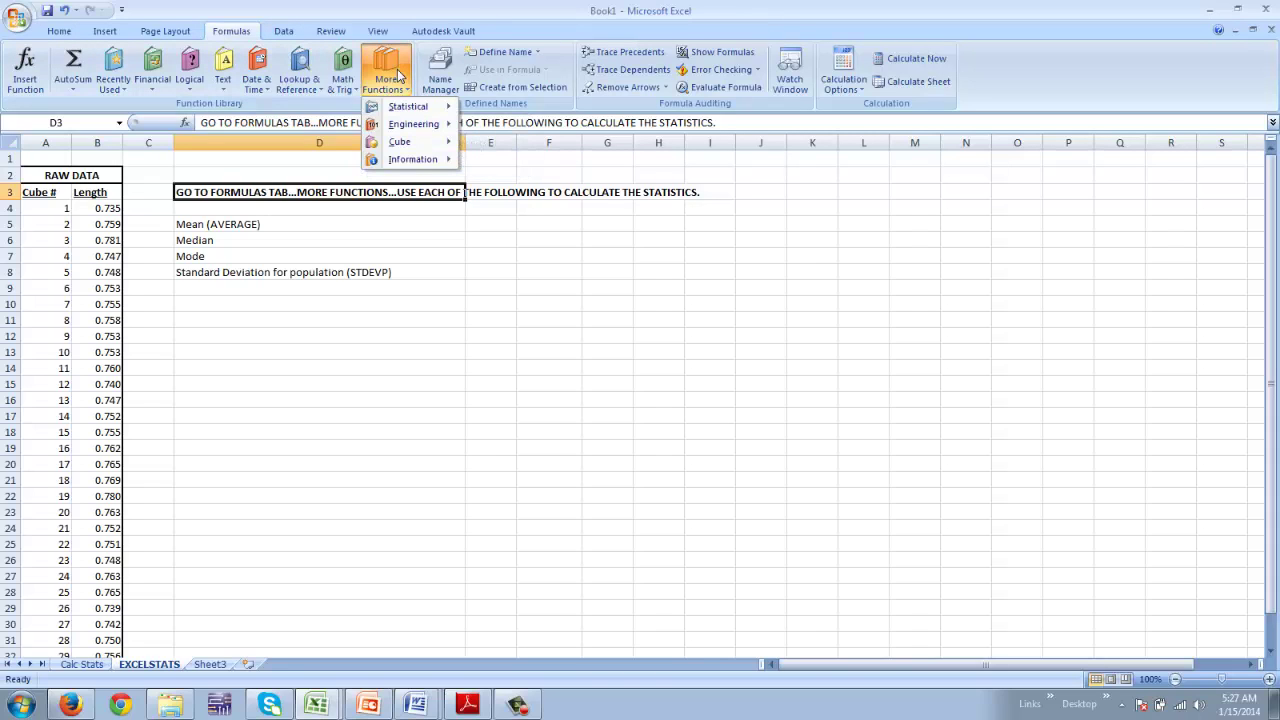
mouse_move(401, 112)
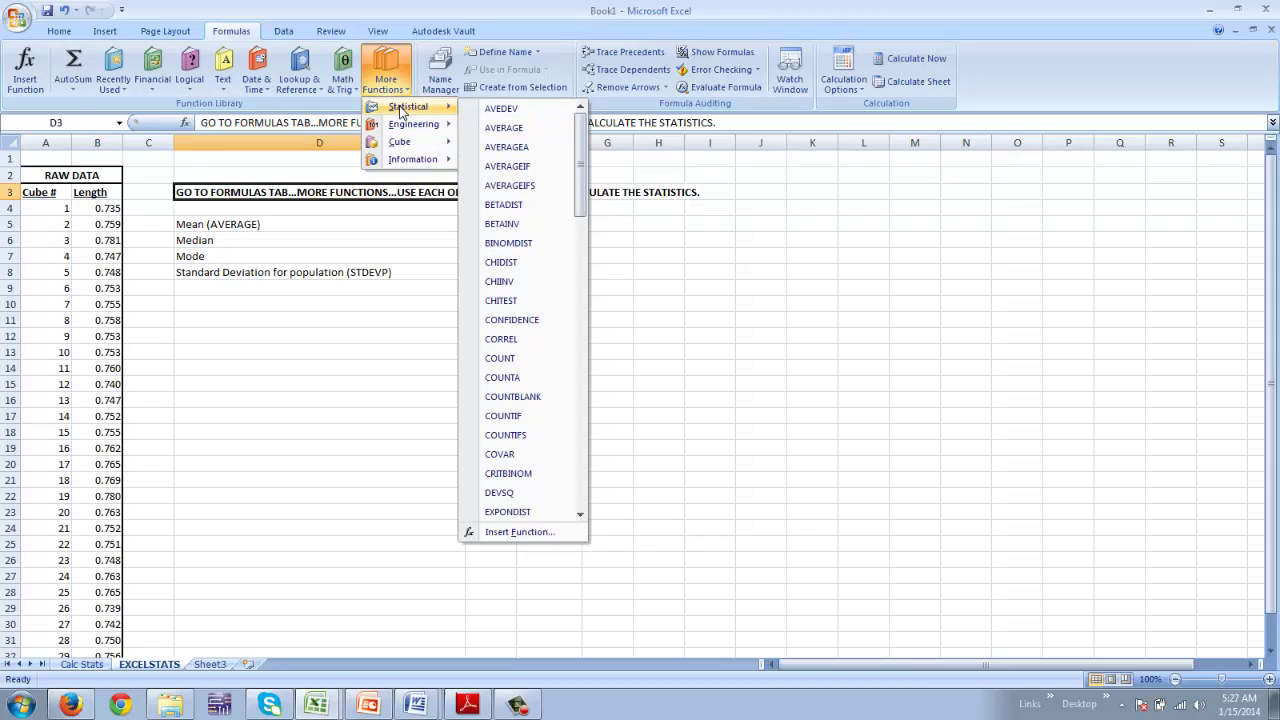
click(505, 128)
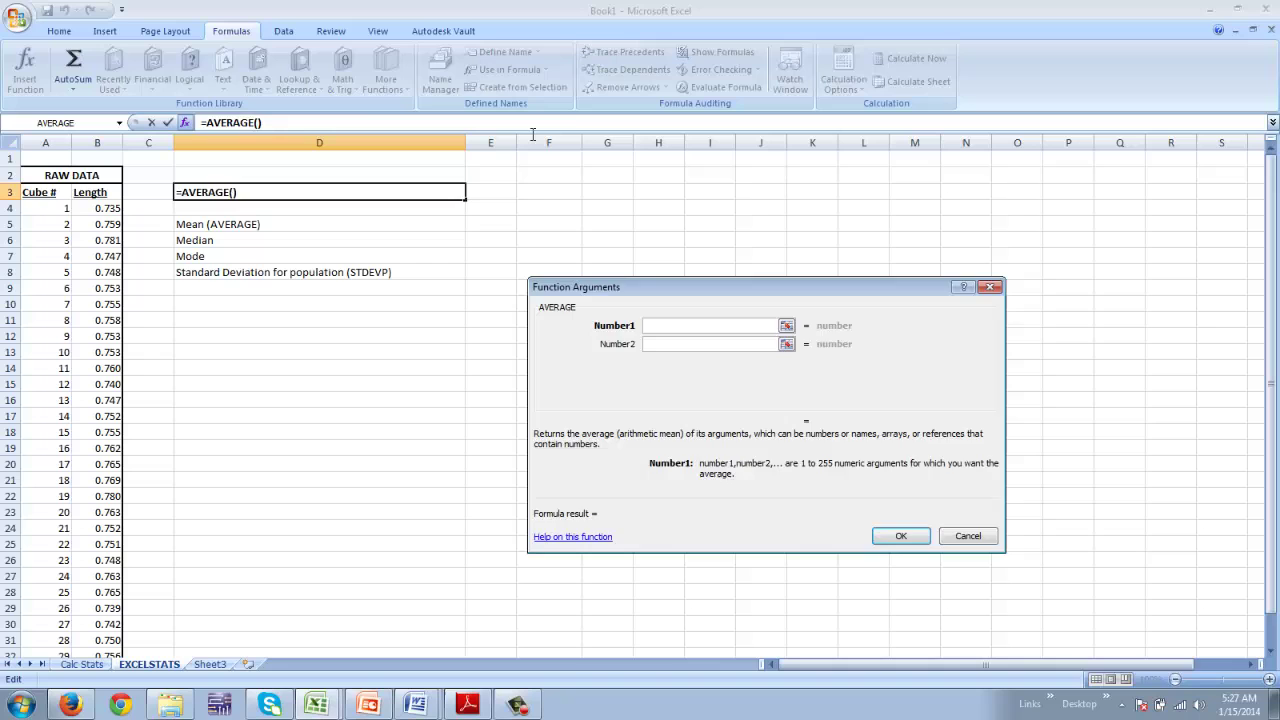
key(Escape)
click(493, 230)
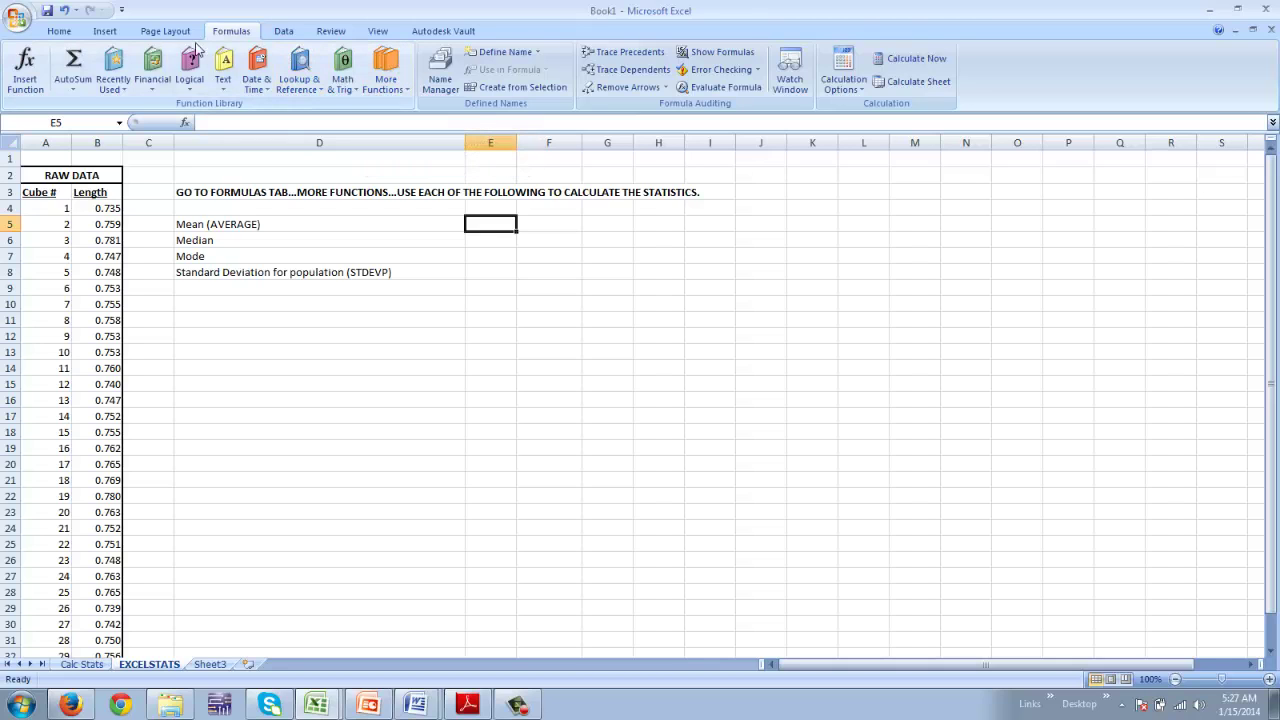
- Enter =AVERAGE(B4:B33) in E5, giving a mean of 0.7551
click(395, 84)
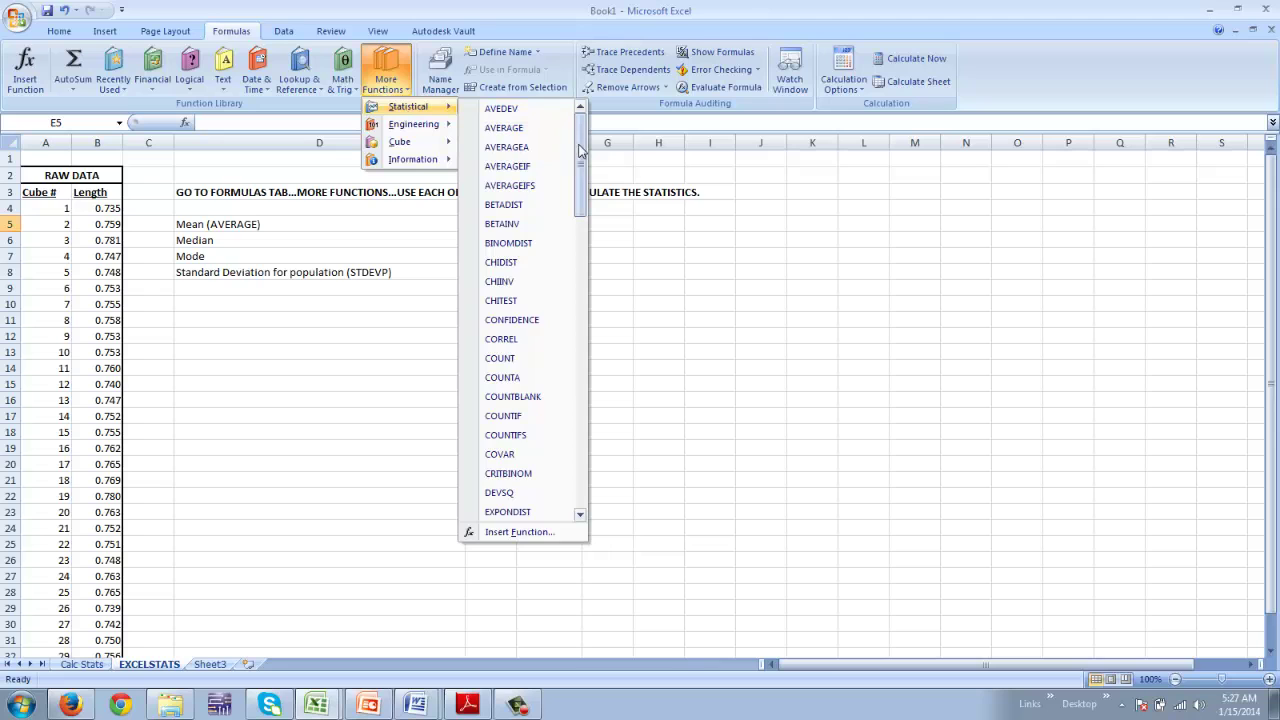
drag(584, 150, 585, 163)
scroll(584, 163, up, 3)
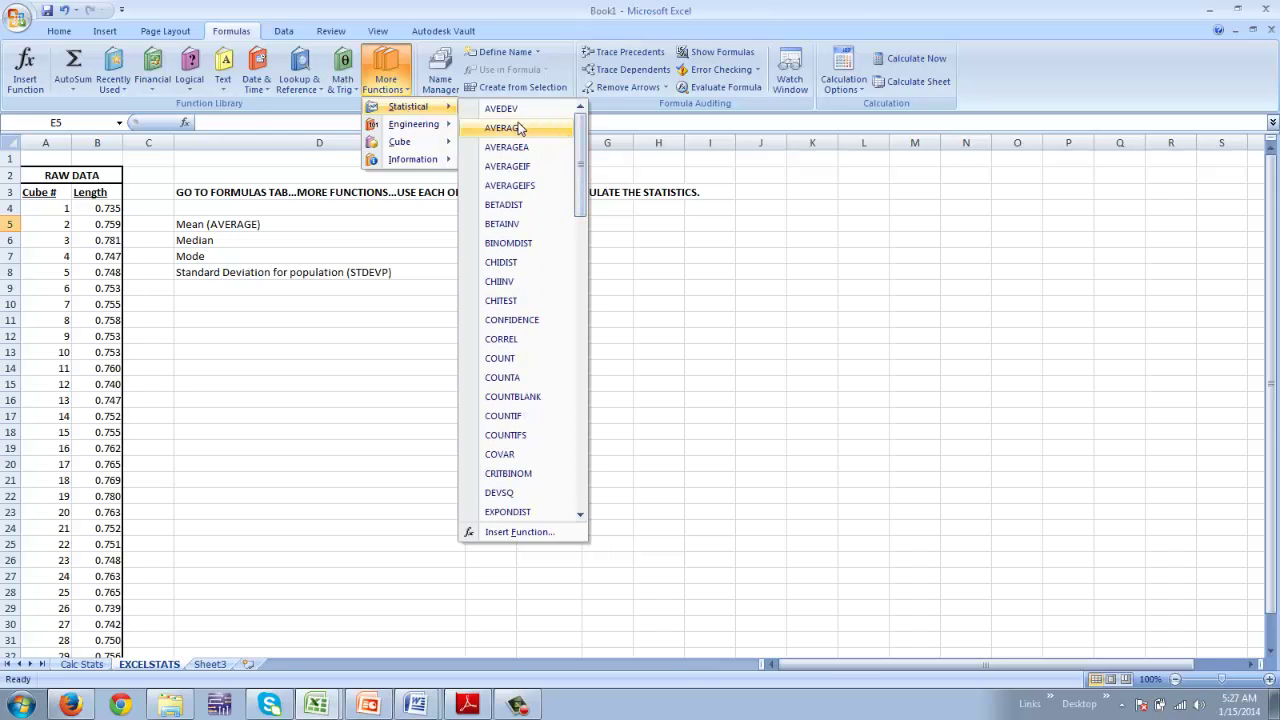
click(534, 125)
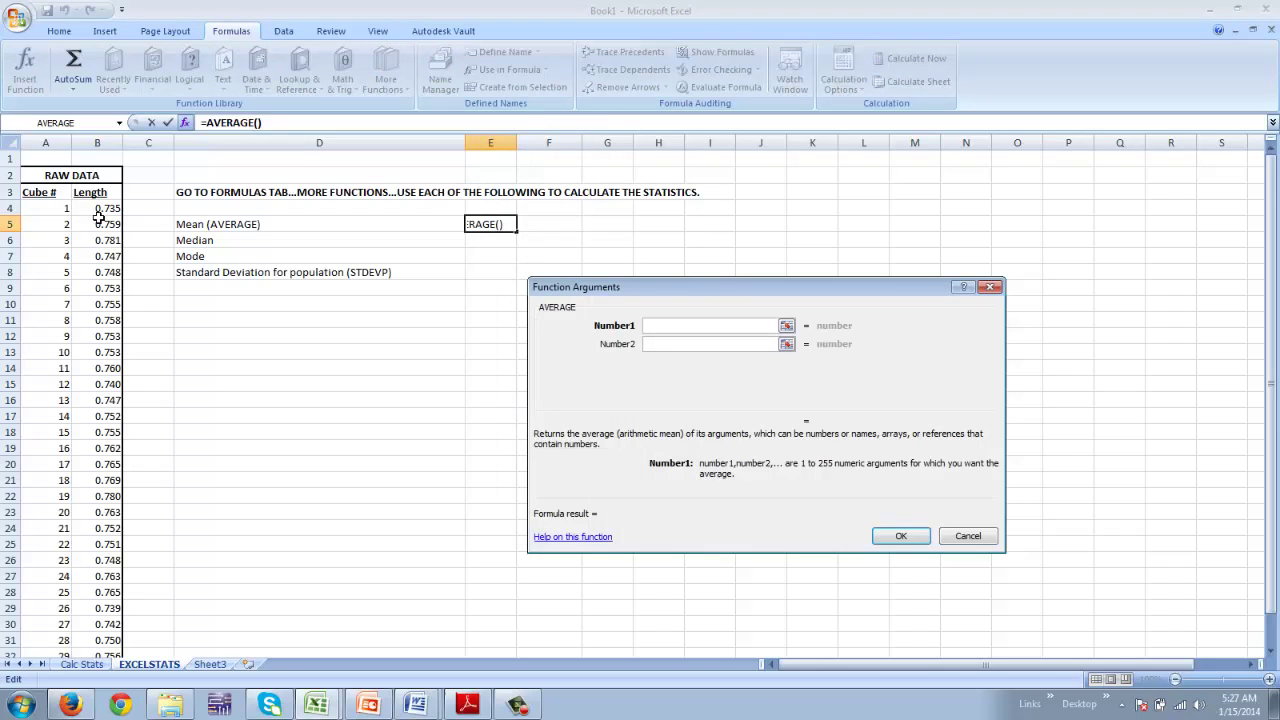
drag(105, 209, 119, 622)
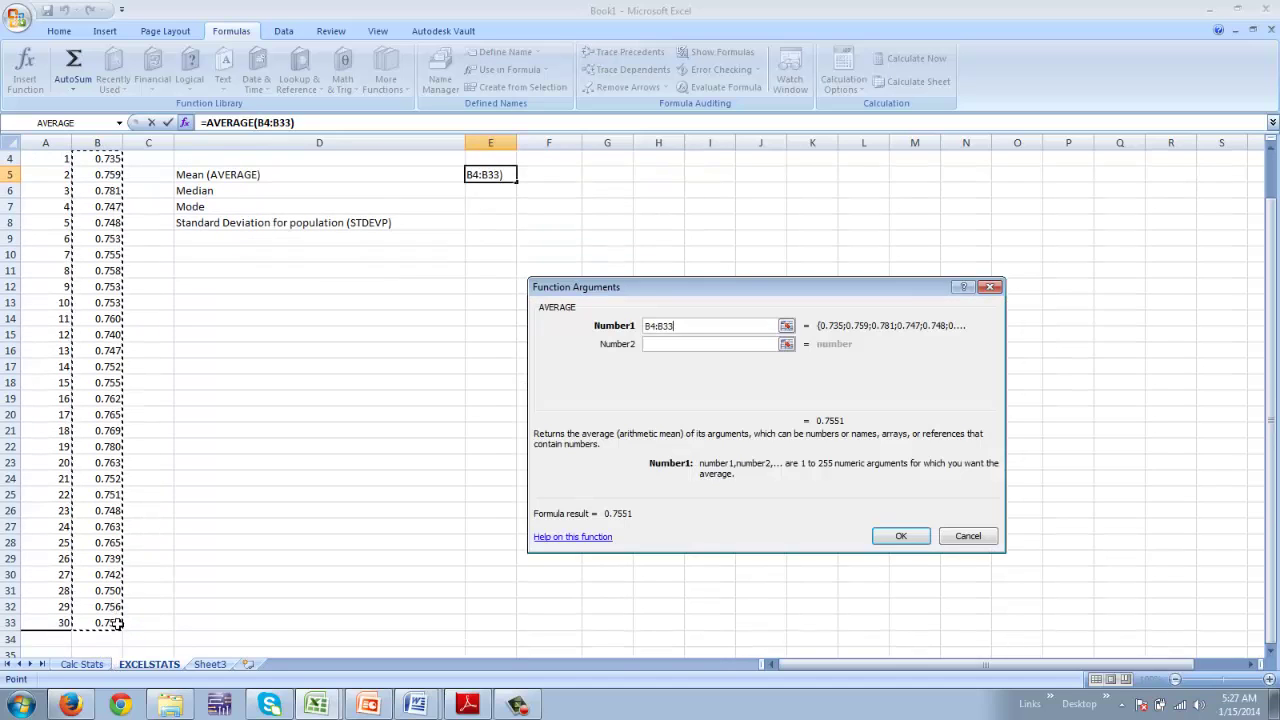
click(900, 537)
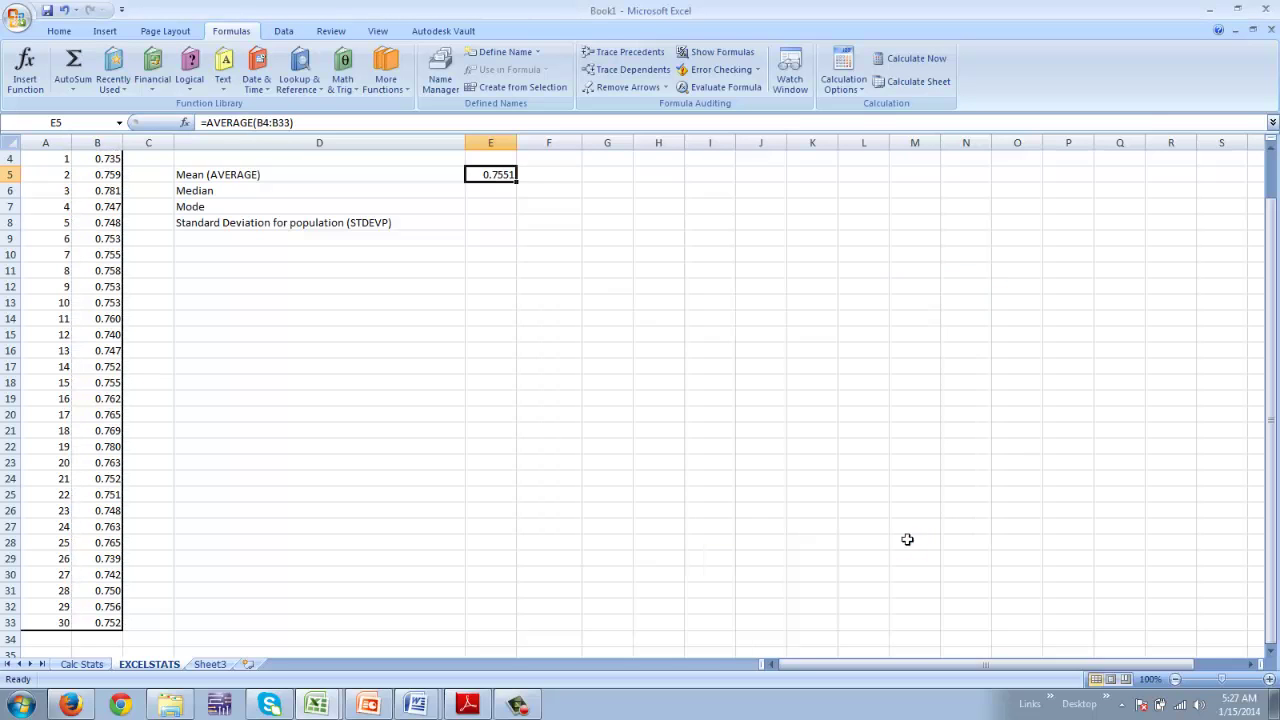
- Enter =MEDIAN(B4:B33) in E6, giving a median of 0.7530
click(501, 195)
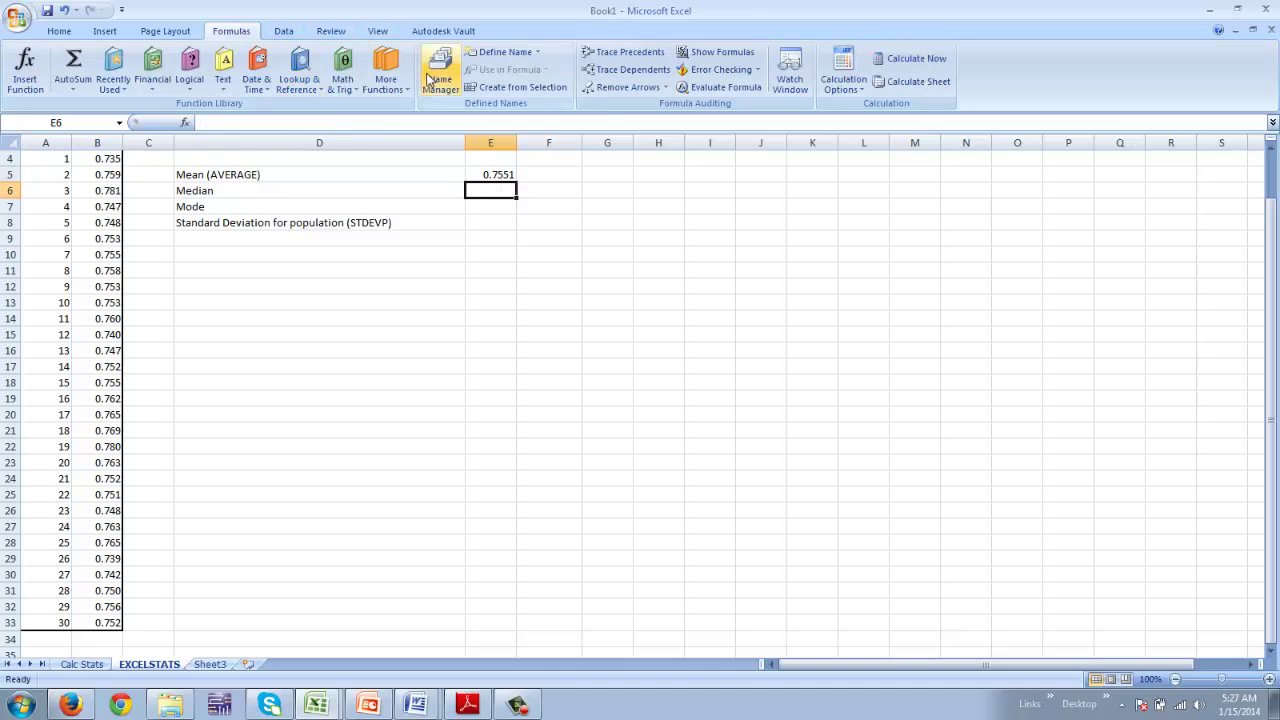
click(385, 78)
mouse_move(397, 110)
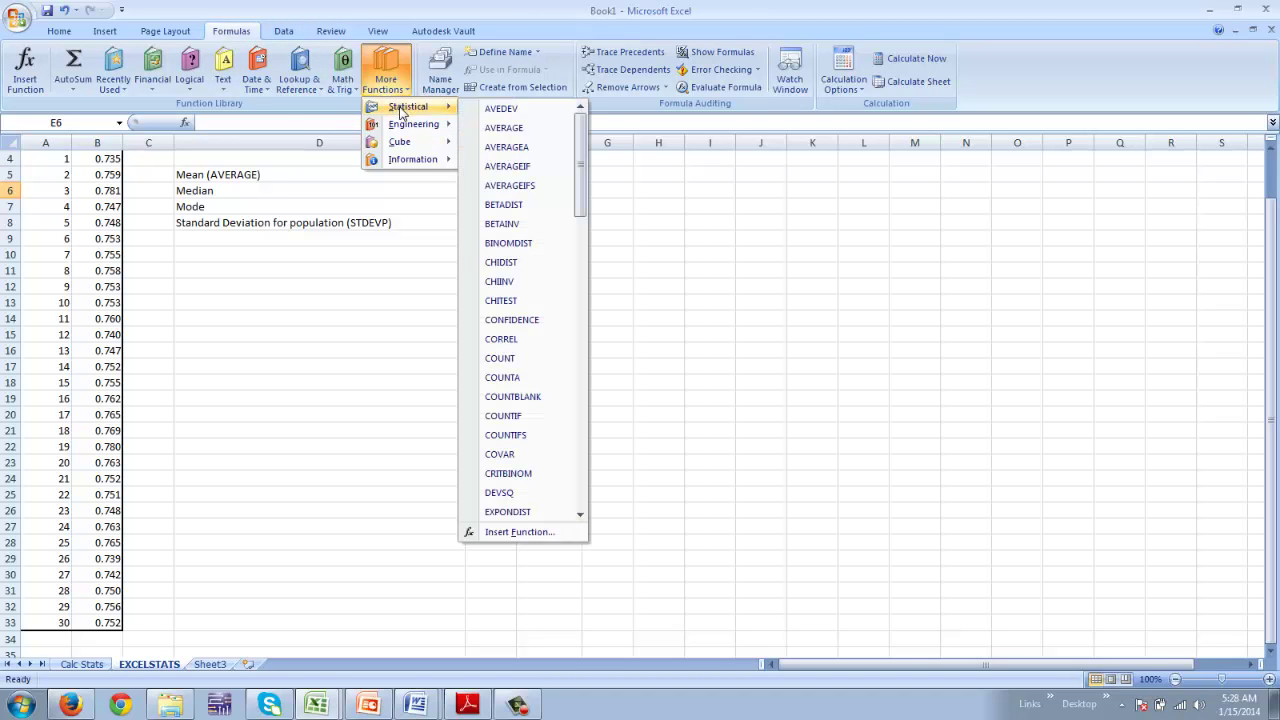
drag(580, 194, 585, 343)
click(530, 401)
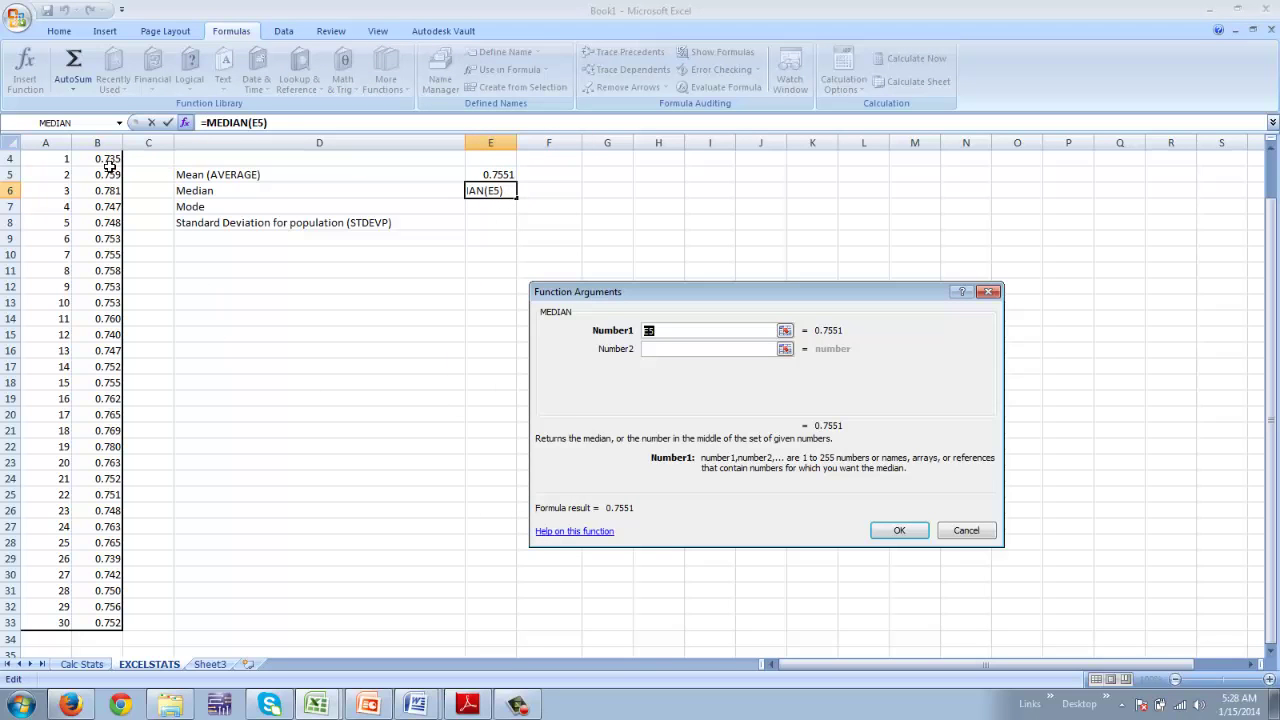
drag(110, 163, 123, 630)
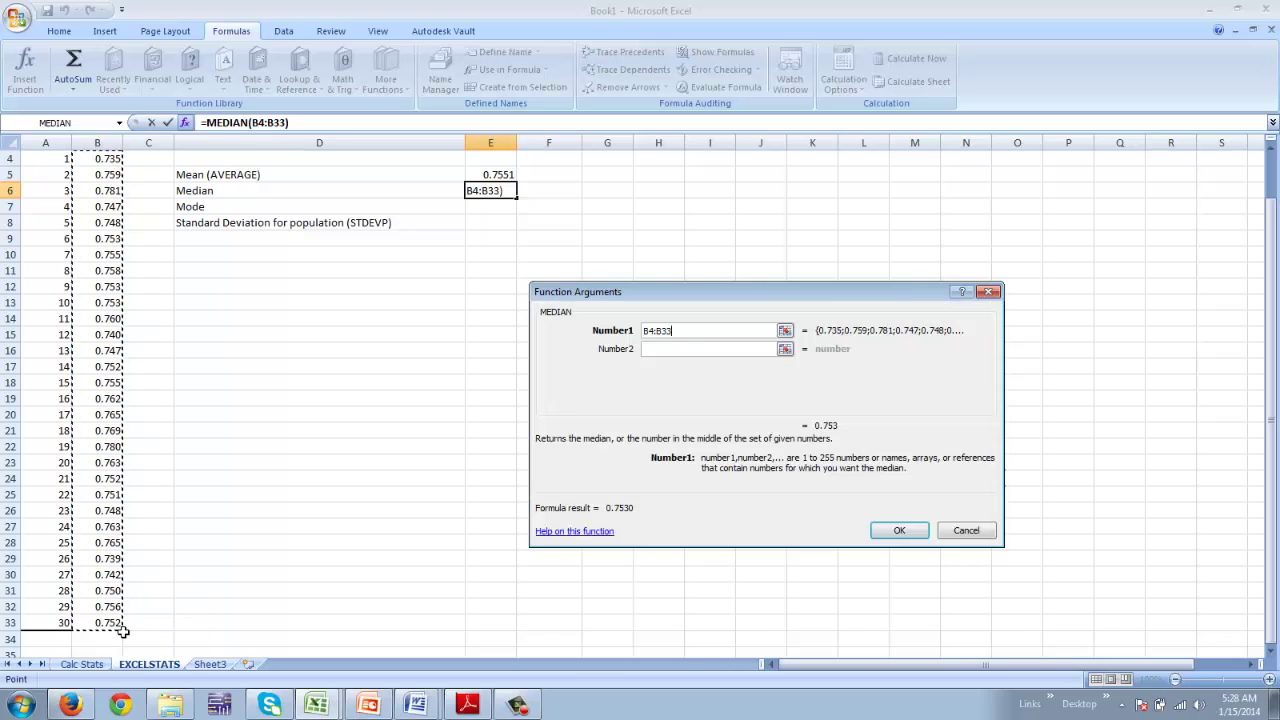
key(Return)
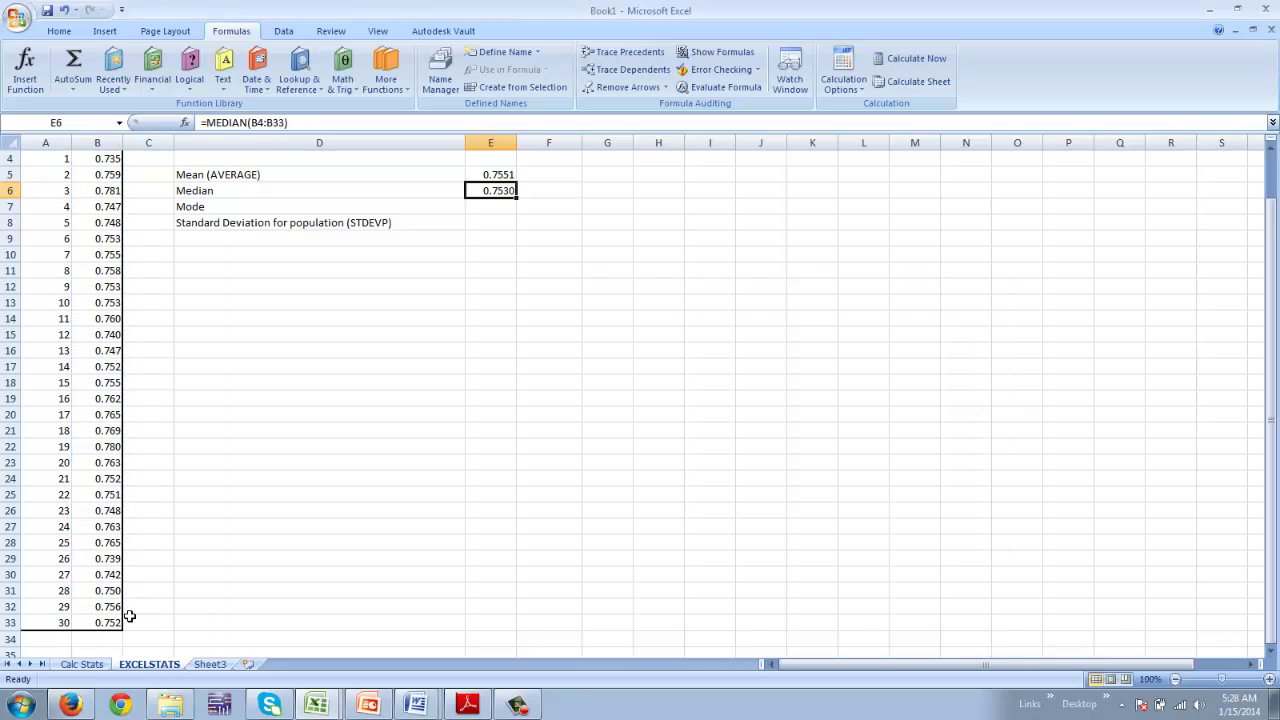
- Enter =MODE(B4:B33) in E7, giving a mode of 0.753
click(511, 211)
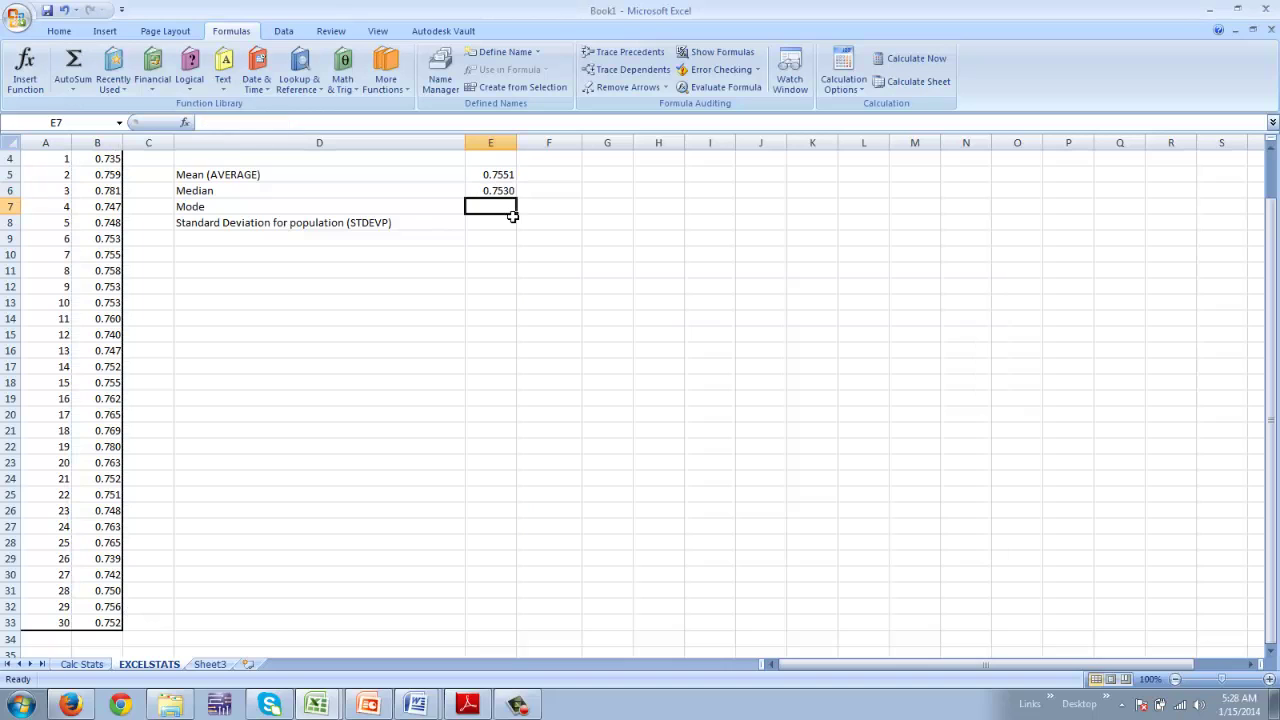
click(383, 70)
mouse_move(398, 110)
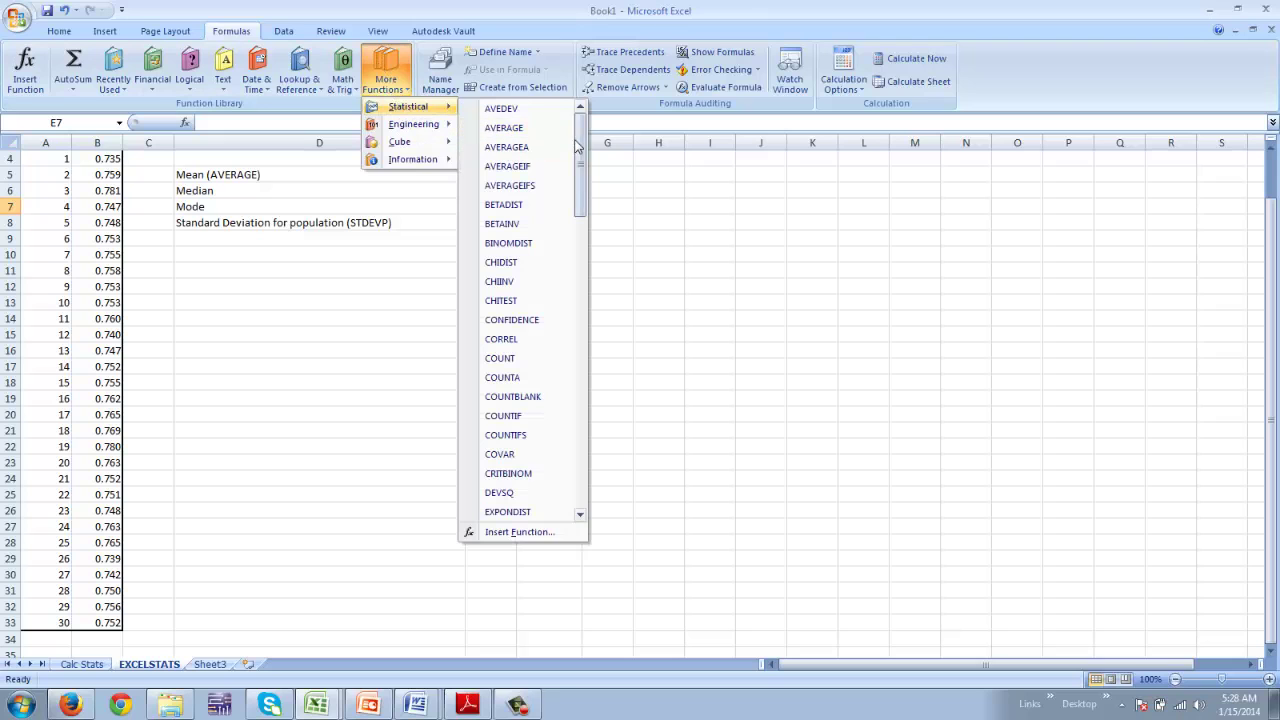
drag(580, 165, 583, 295)
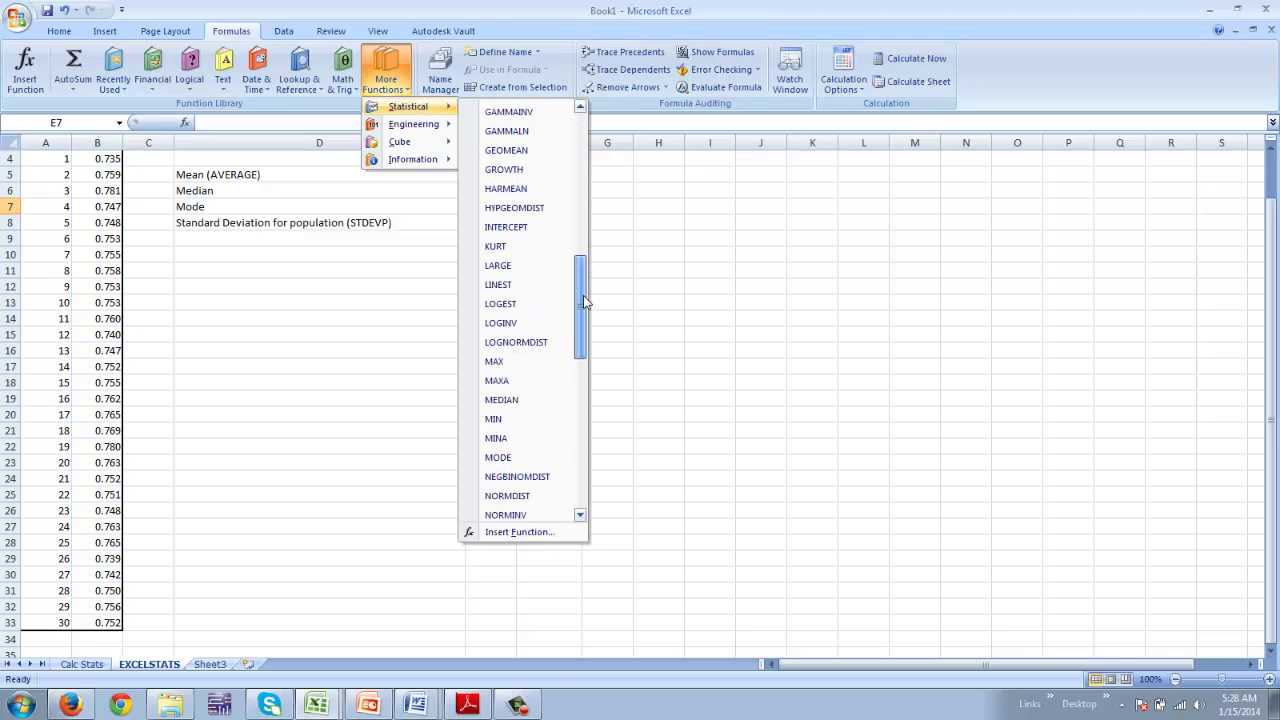
click(517, 456)
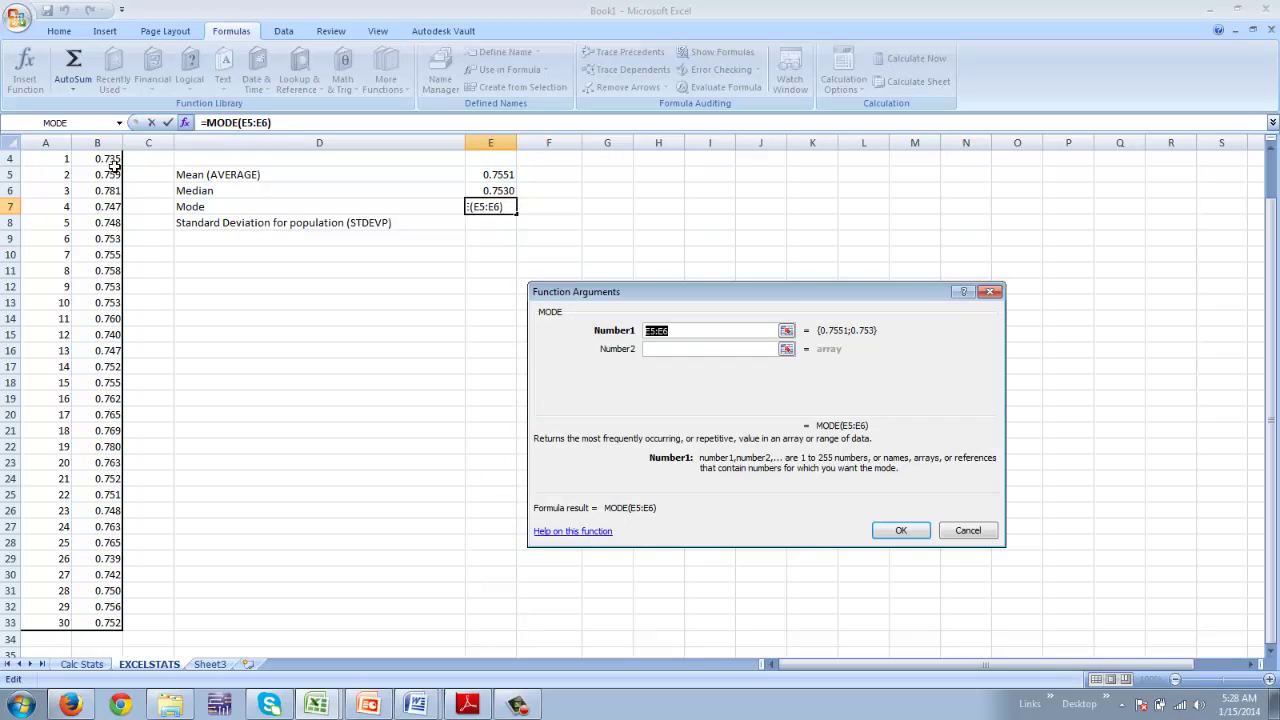
drag(97, 158, 100, 624)
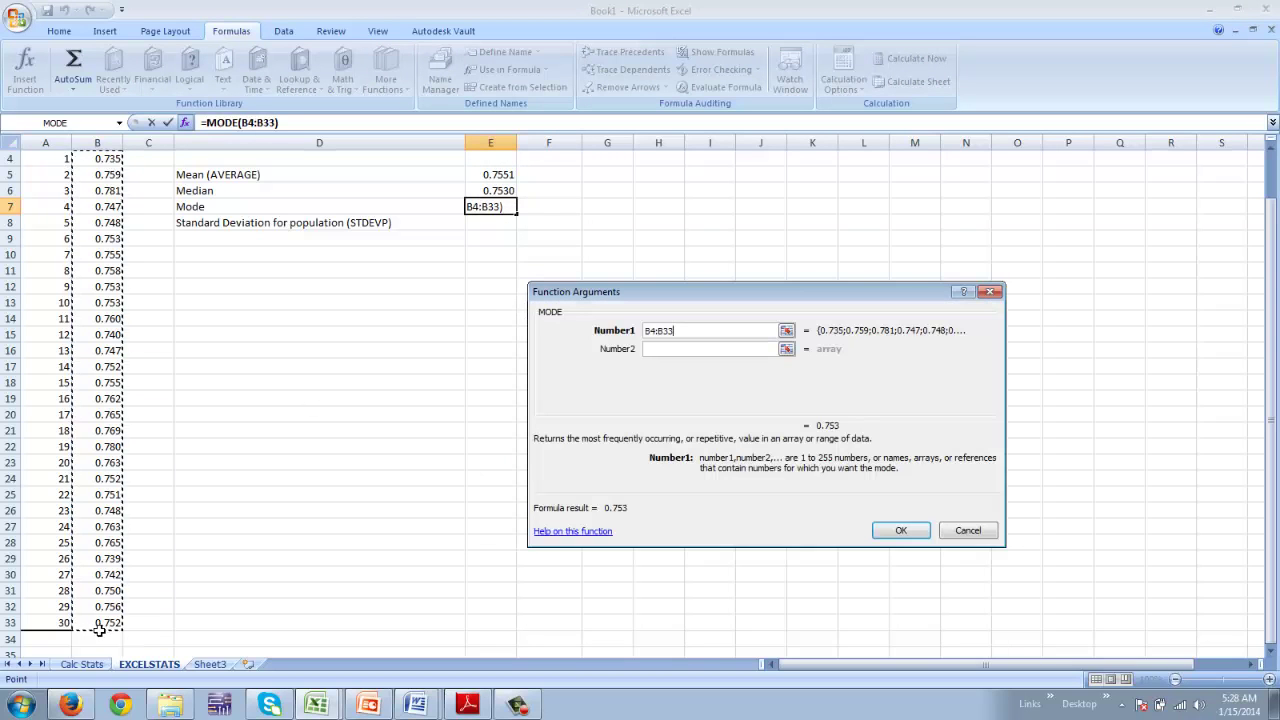
key(Return)
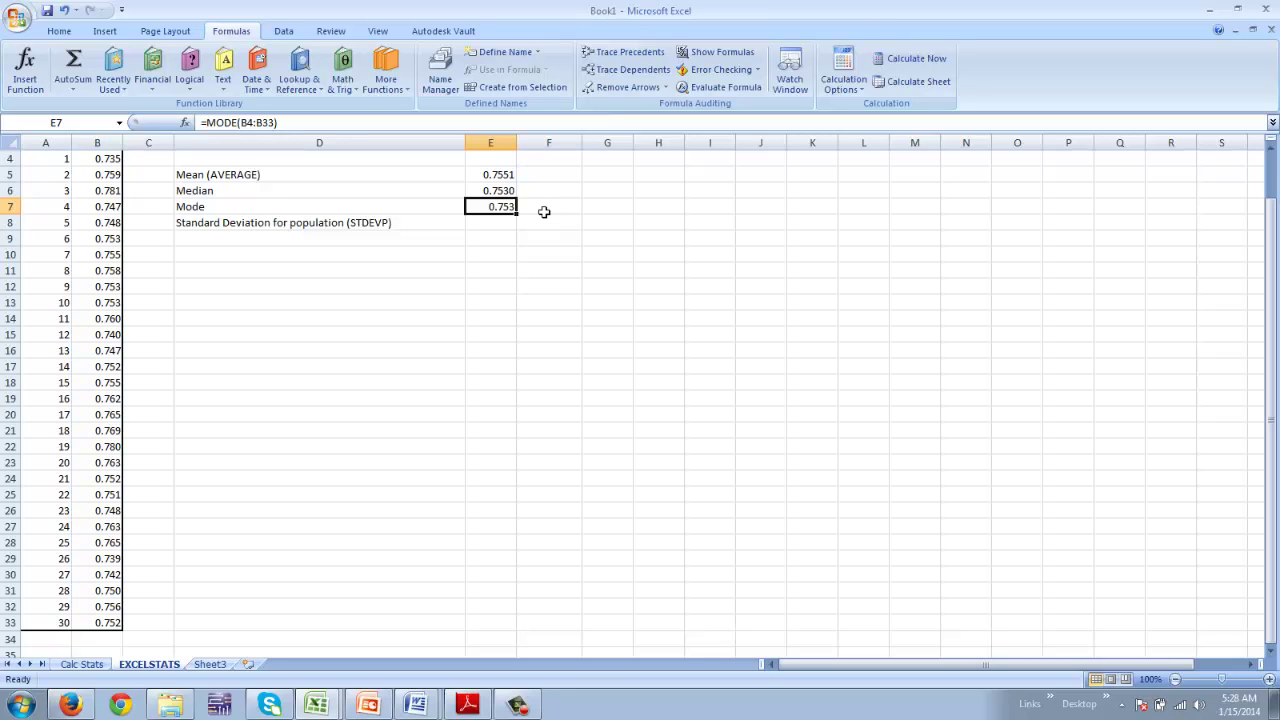
- Custom-sort the cube data by Length, Smallest to Largest
drag(105, 626, 57, 196)
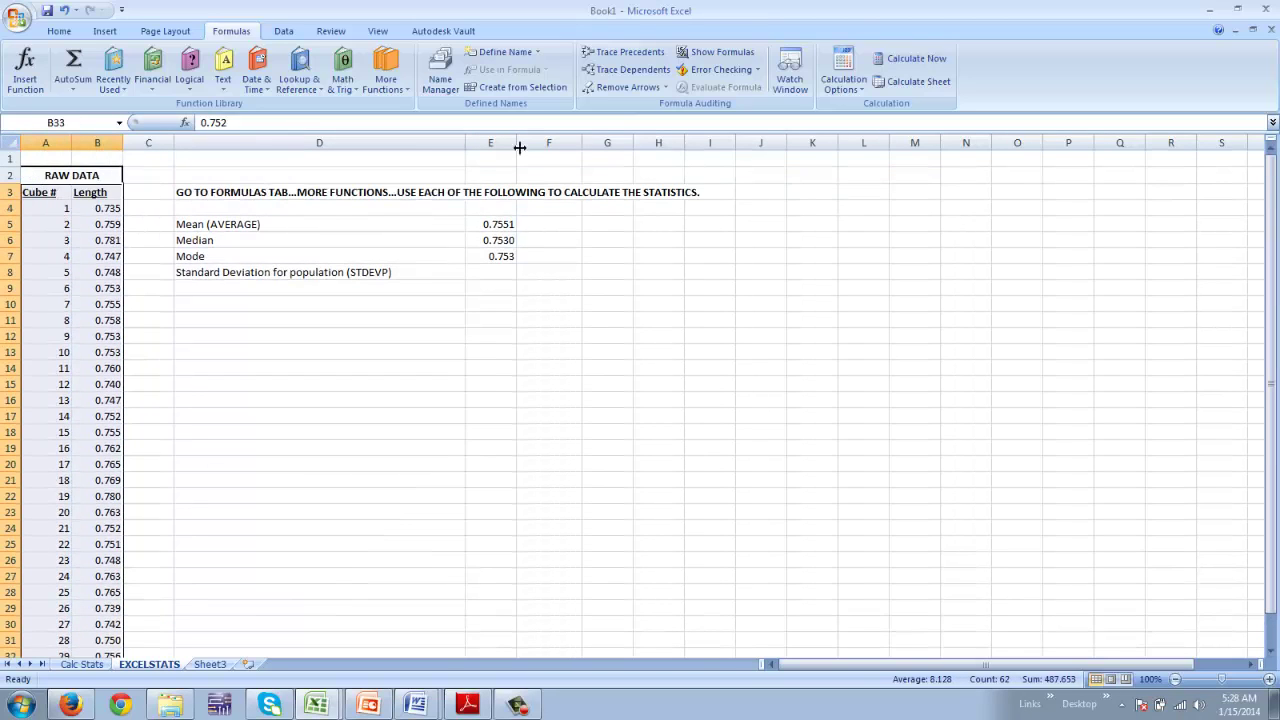
click(59, 31)
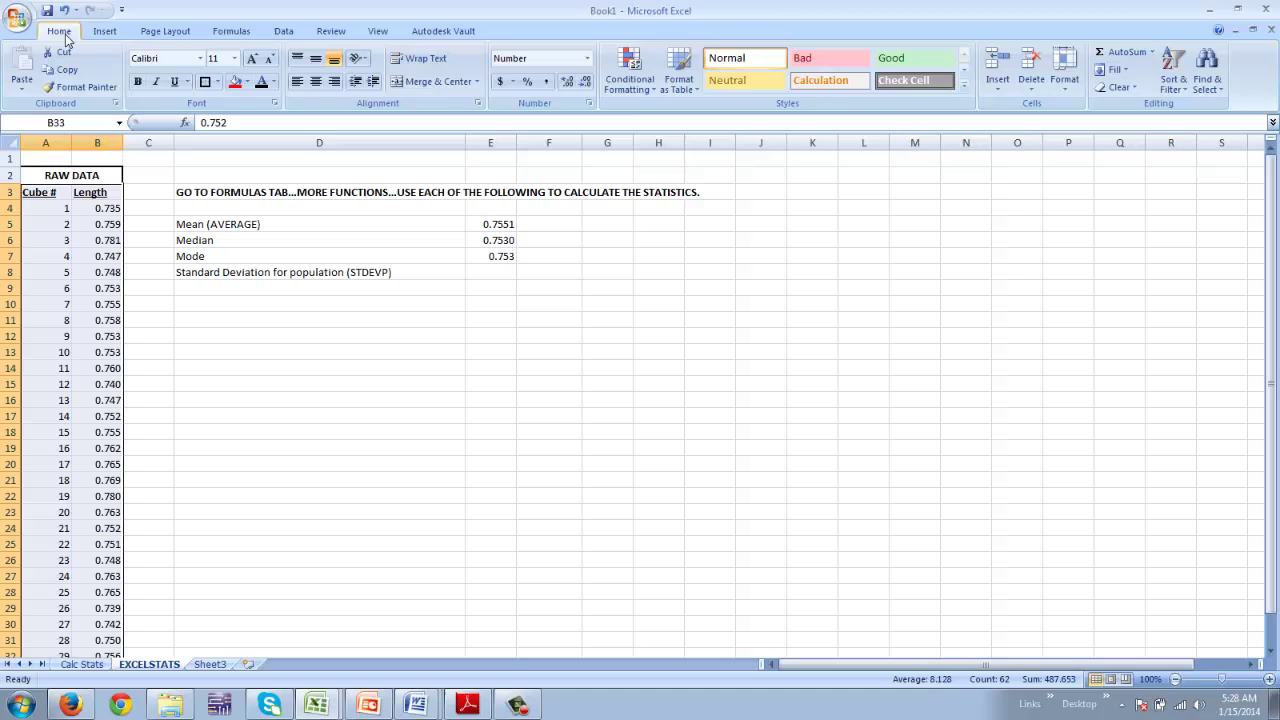
click(1175, 63)
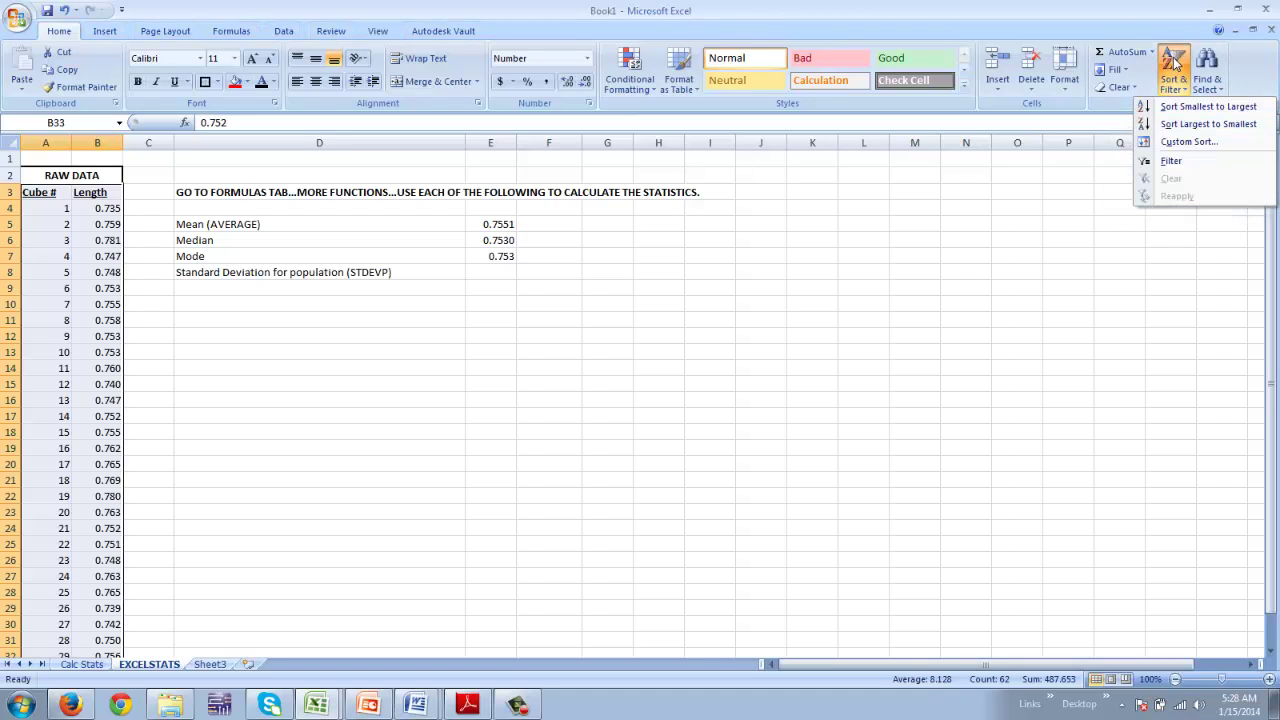
click(1187, 145)
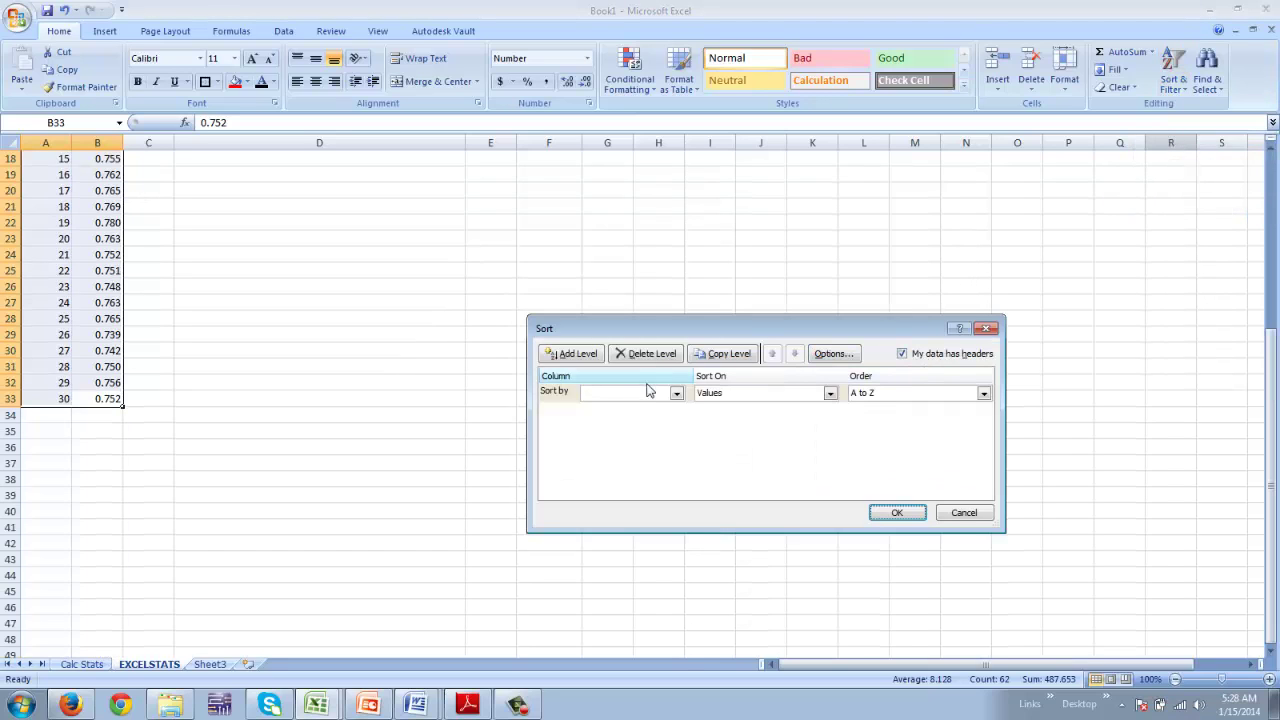
click(674, 397)
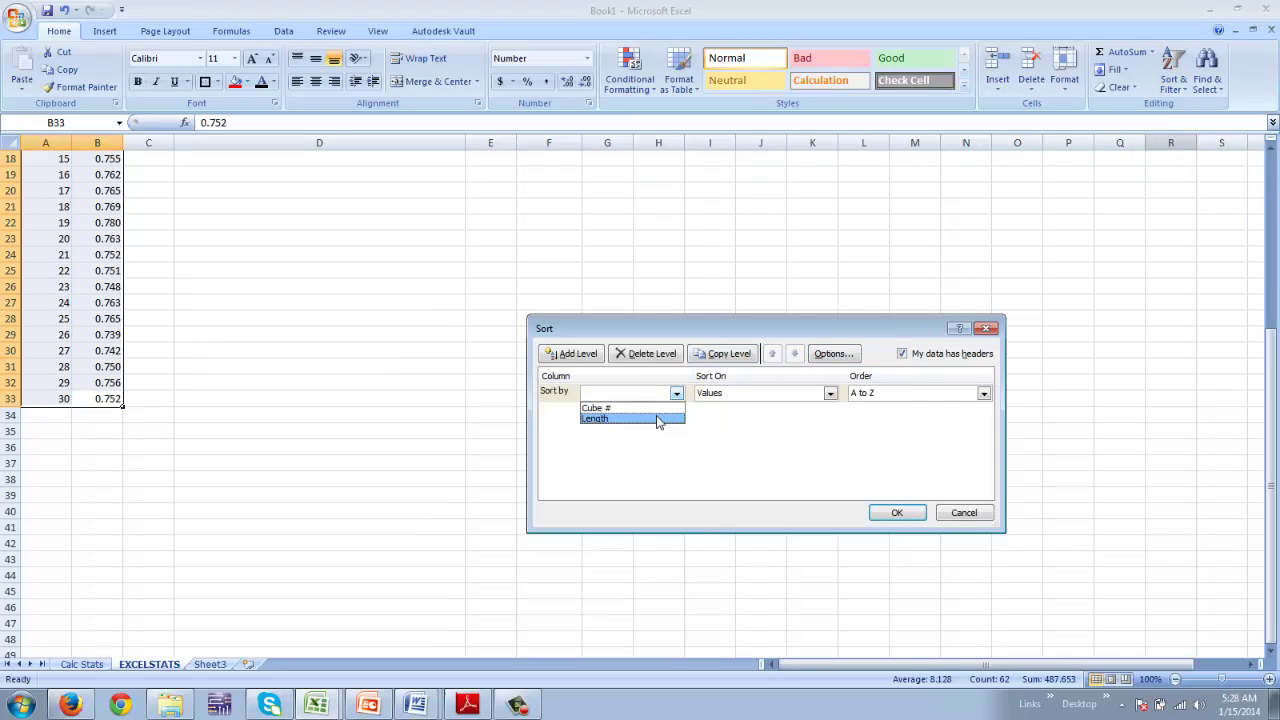
click(656, 421)
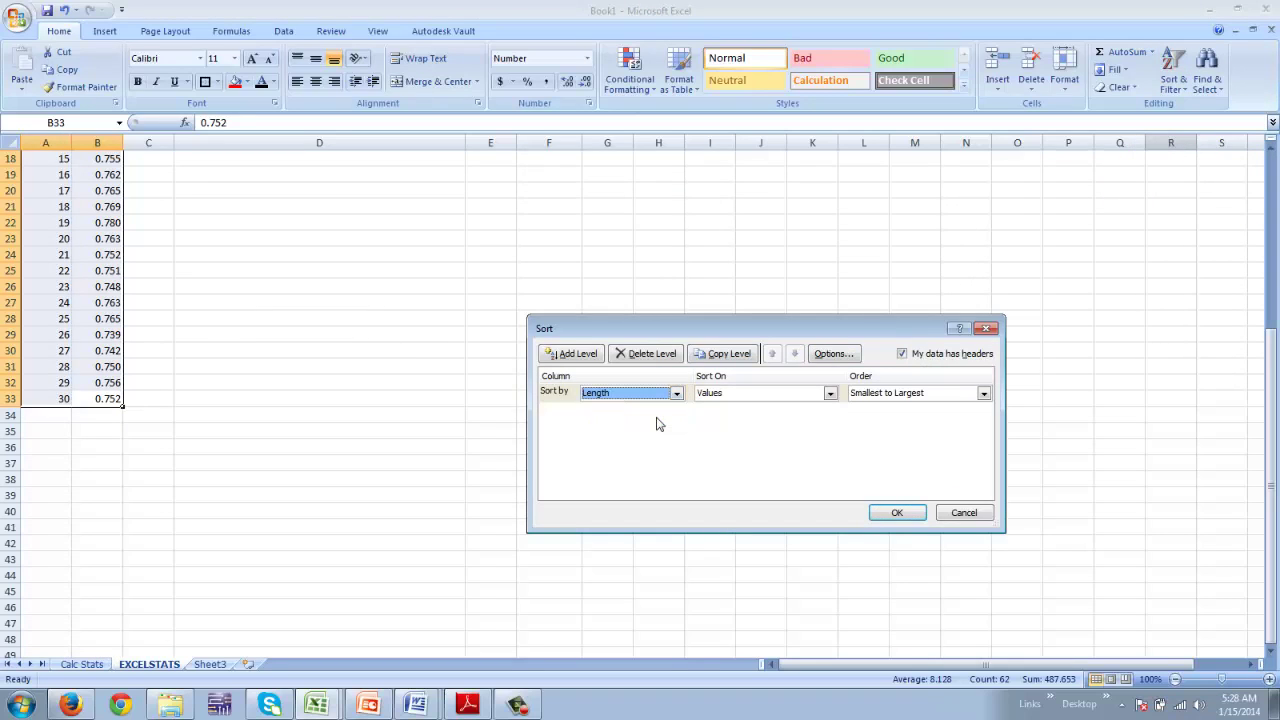
click(896, 513)
scroll(322, 366, up, 2)
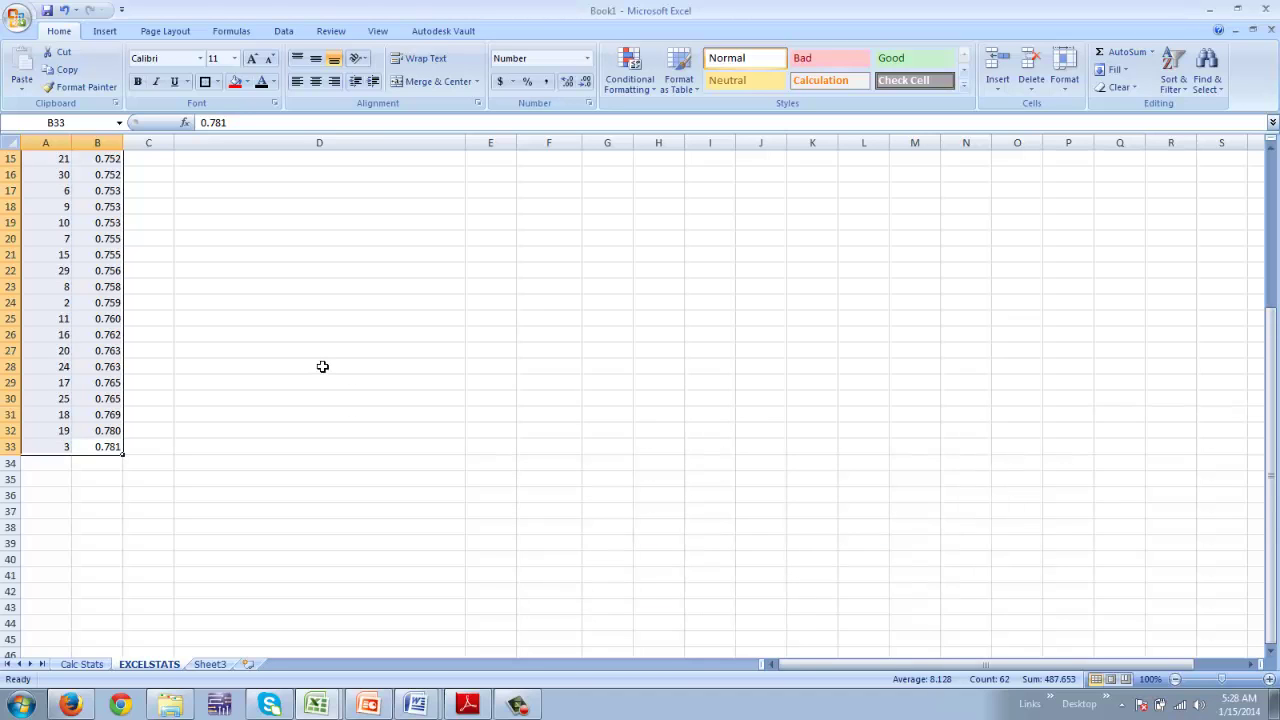
- Fill the three repeated 0.752 lengths in B14:B16 yellow
click(291, 366)
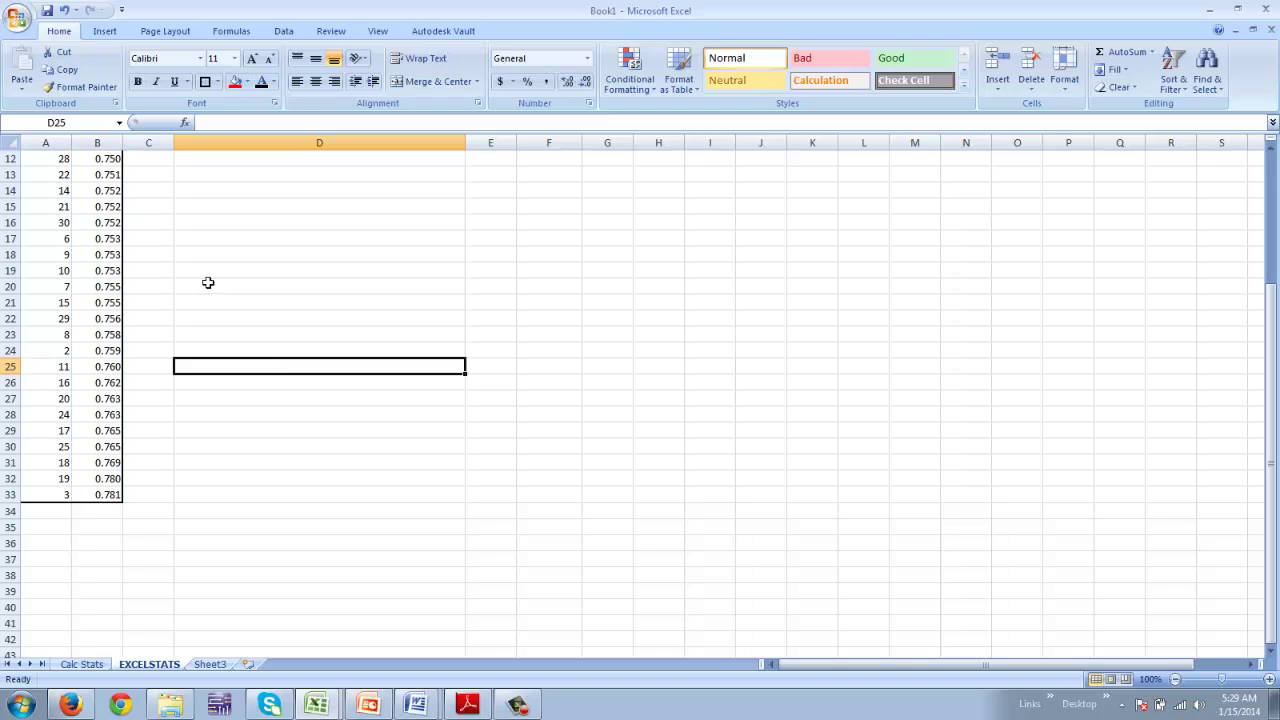
scroll(234, 216, up, 2)
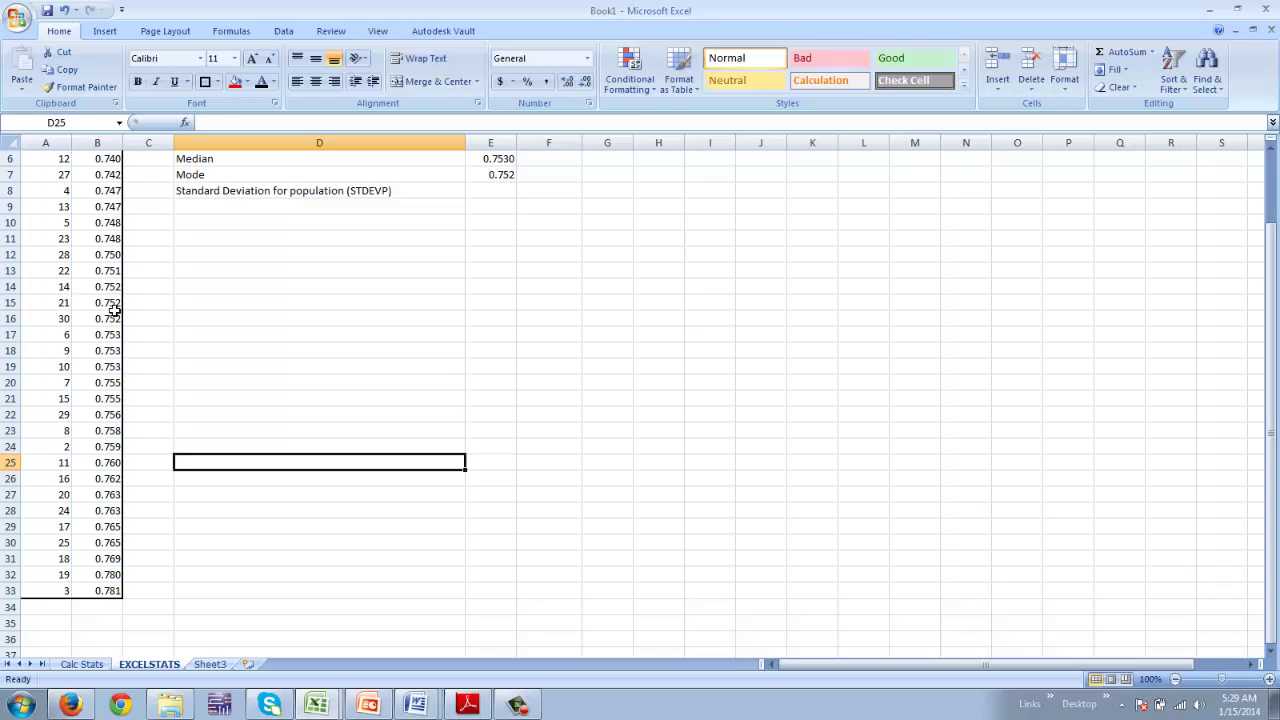
mouse_move(113, 310)
mouse_down()
mouse_move(114, 334)
mouse_move(116, 318)
mouse_up()
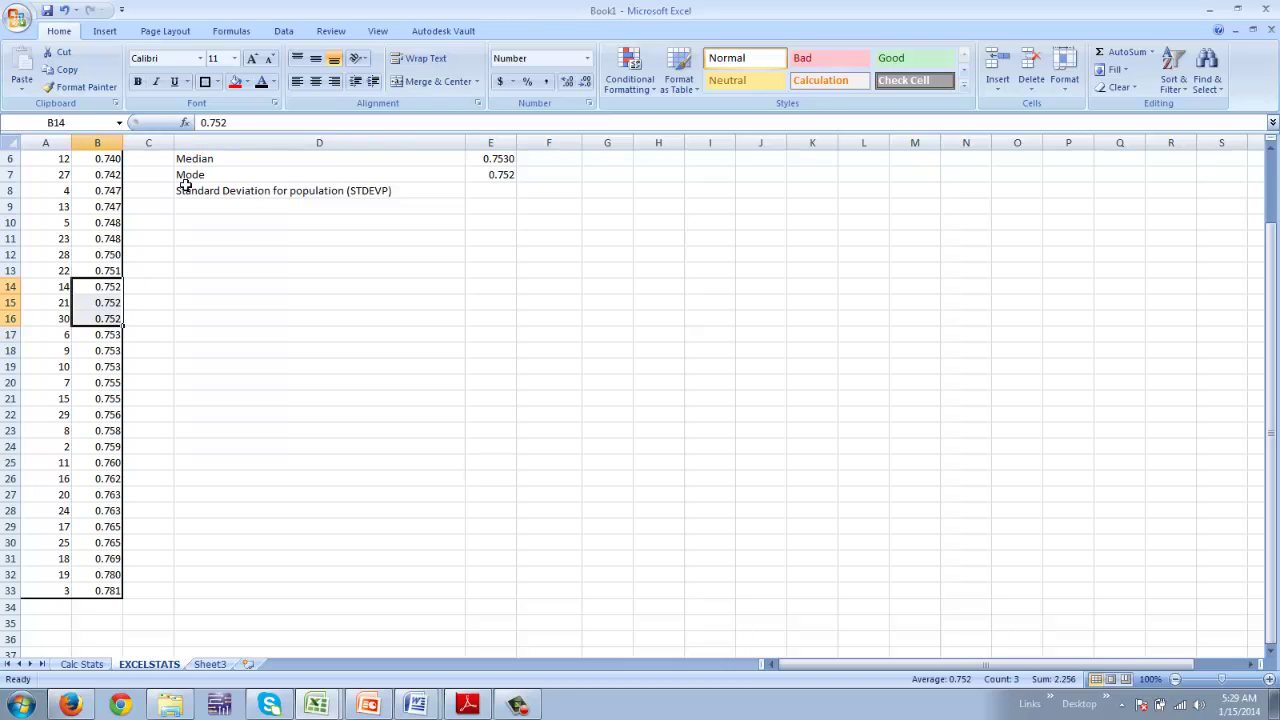
click(246, 82)
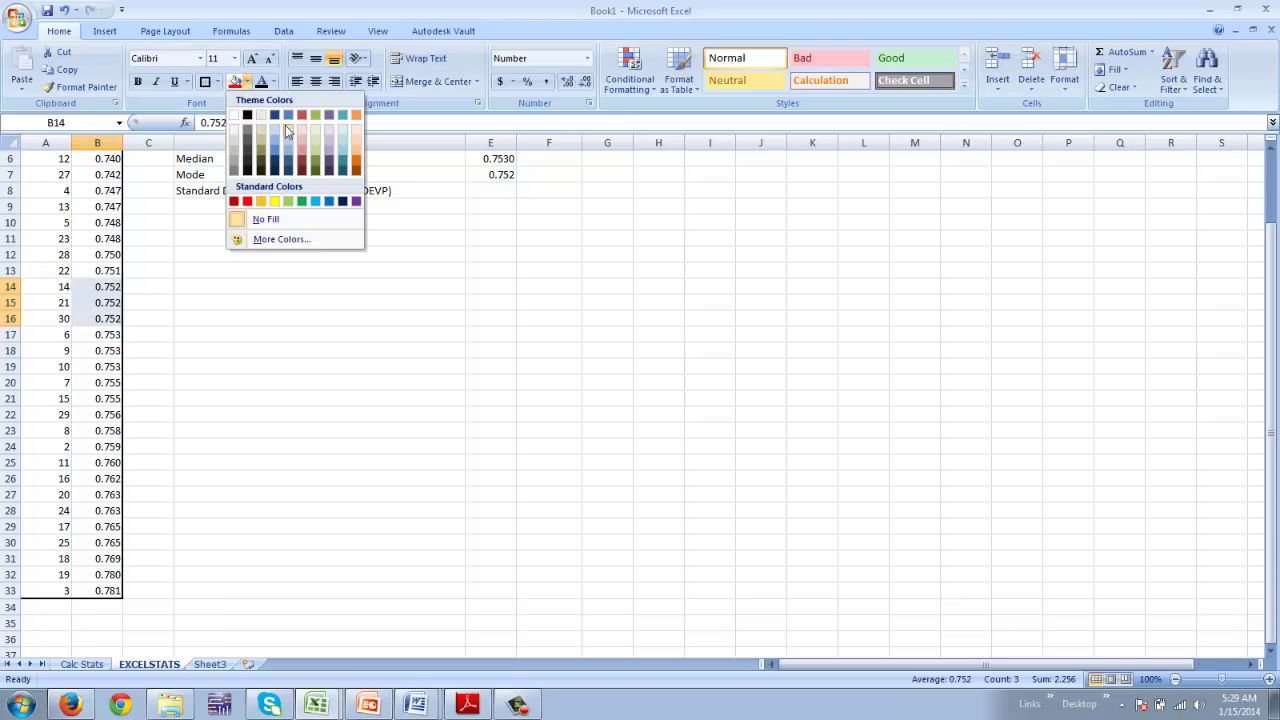
click(274, 201)
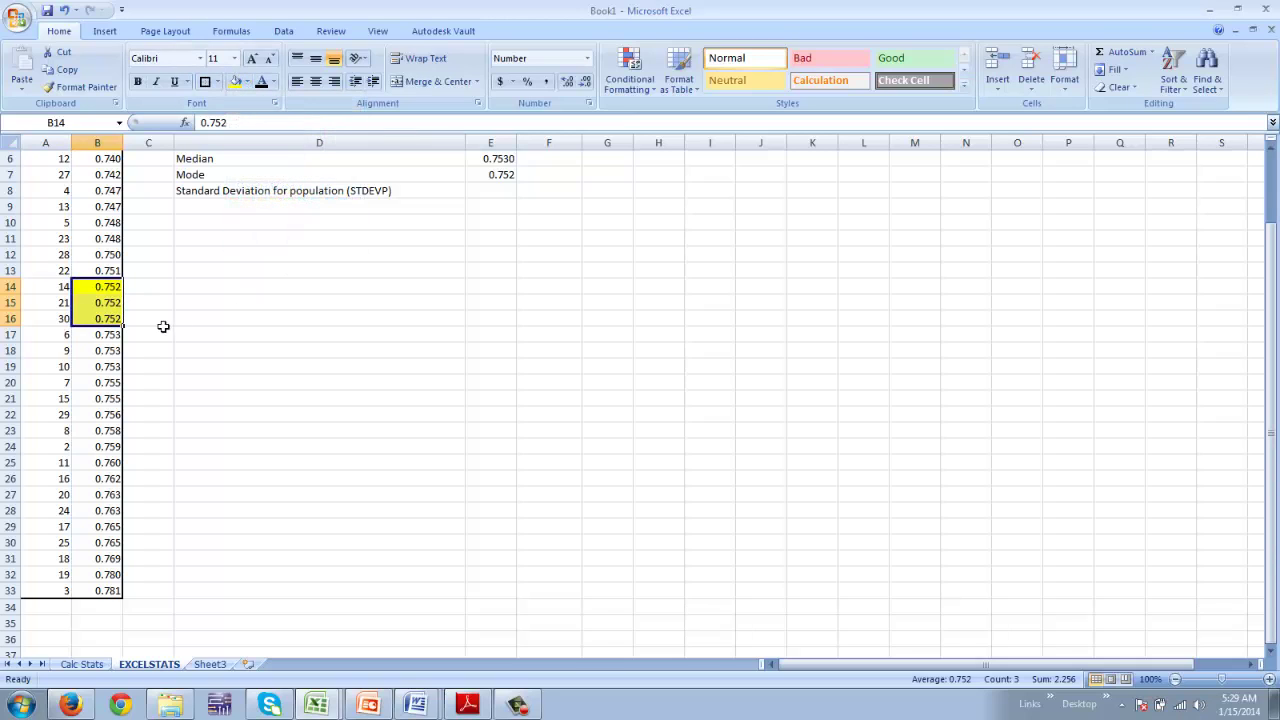
- Fill the three 0.753 lengths in B17:B19 light blue
drag(113, 341, 120, 368)
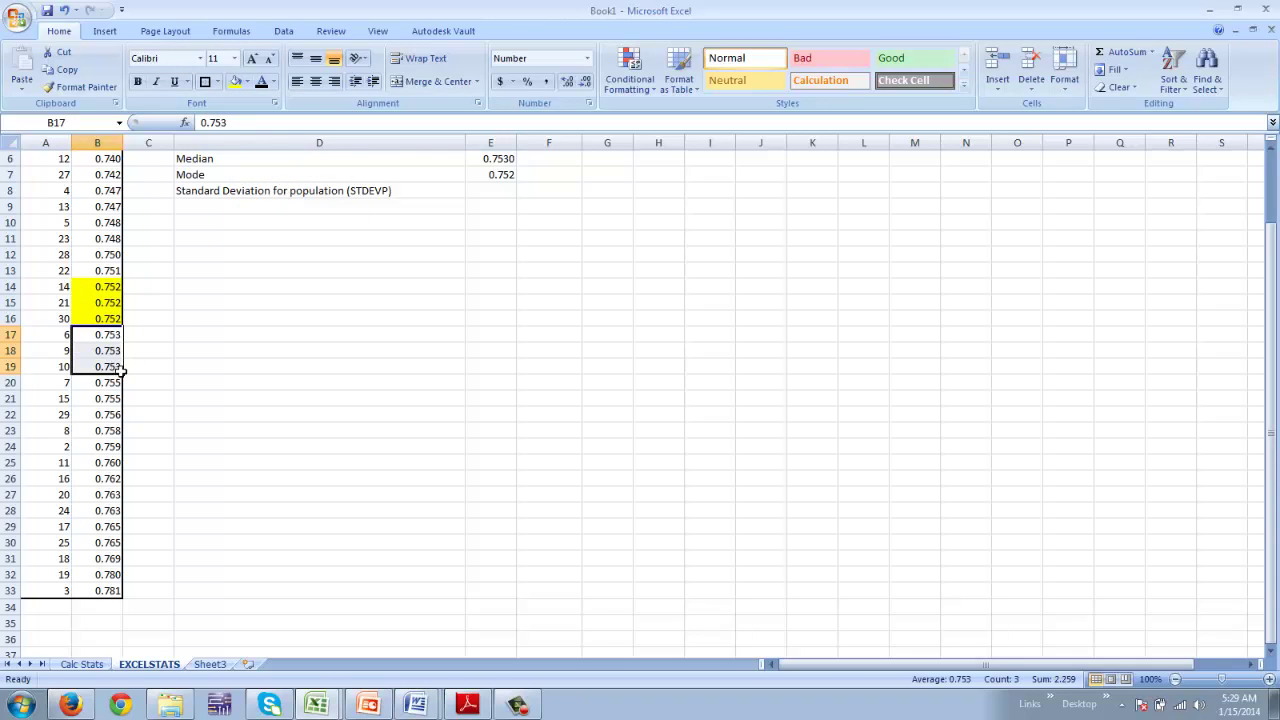
click(248, 83)
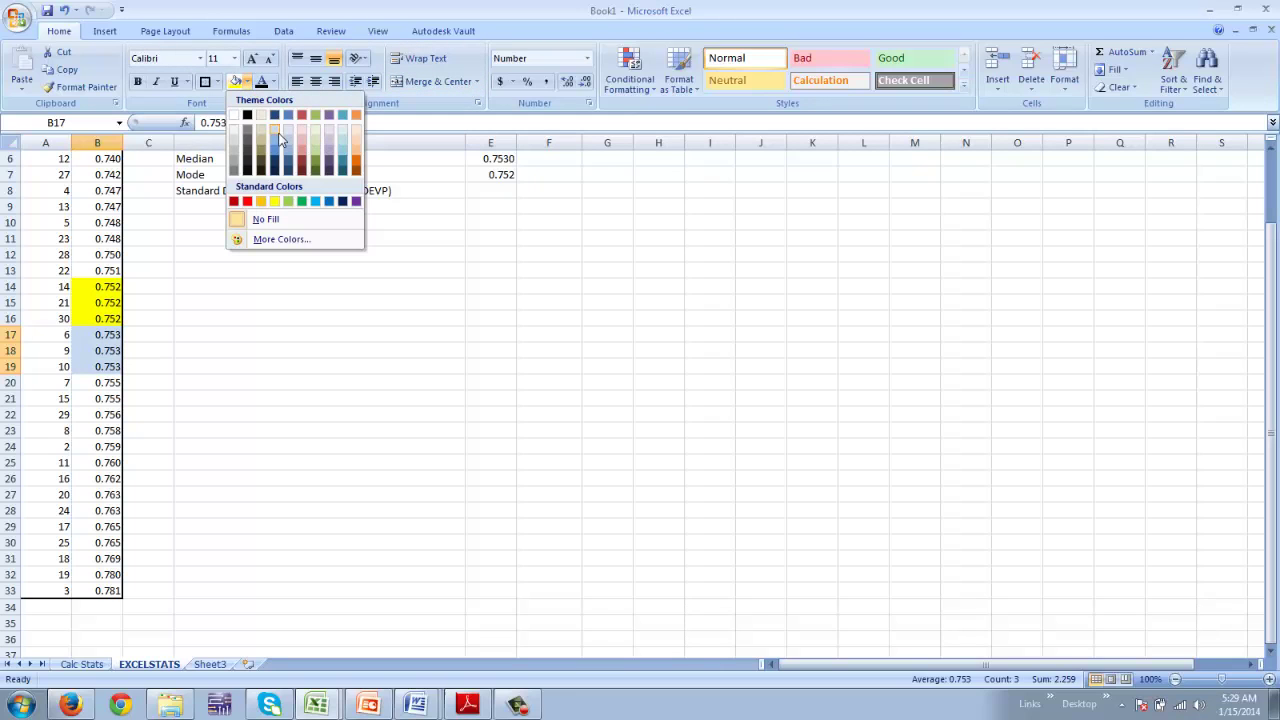
click(273, 137)
click(340, 304)
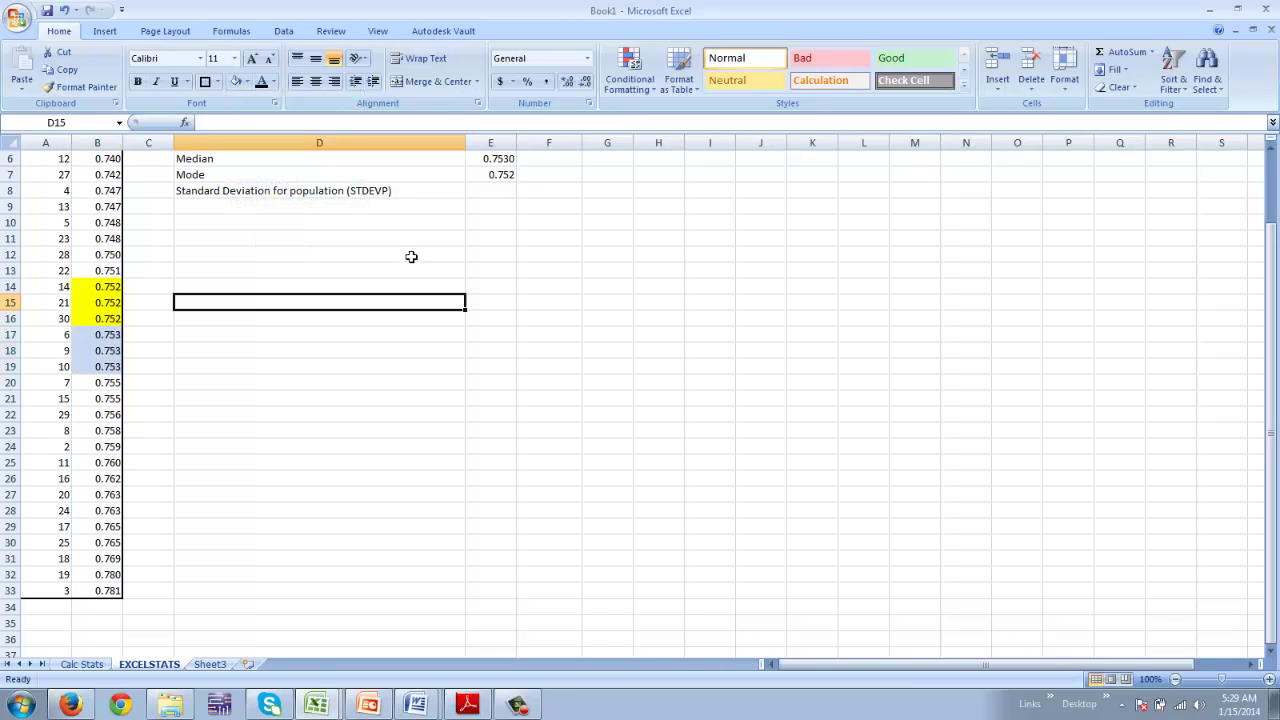
scroll(530, 232, up, 2)
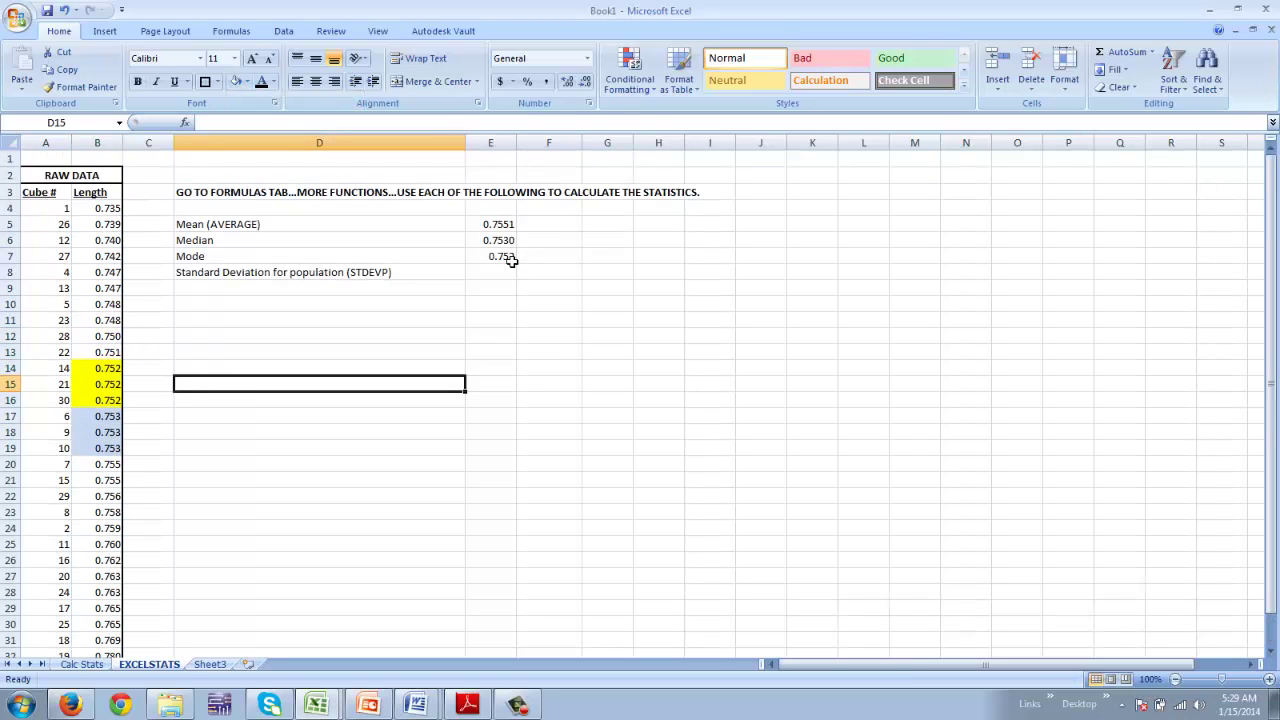
- Enter 'incorrect' in F7 beside the Mode result, which now reads 0.752
click(510, 260)
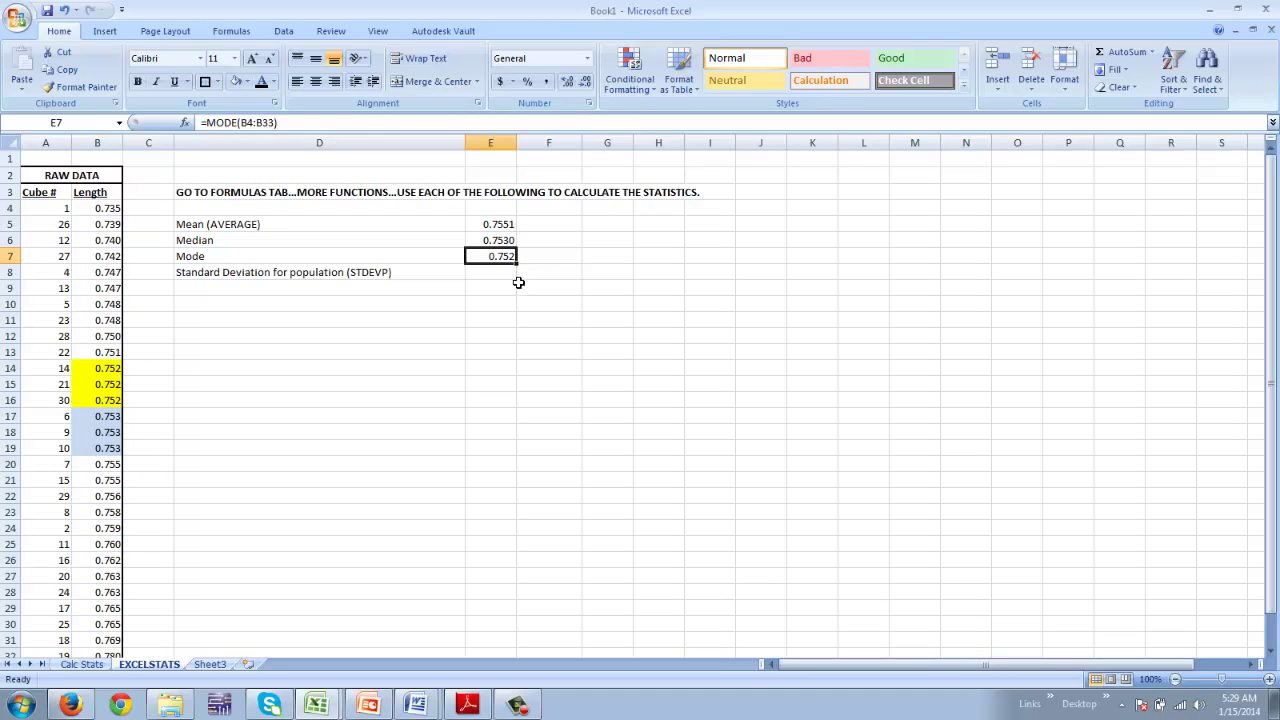
click(462, 320)
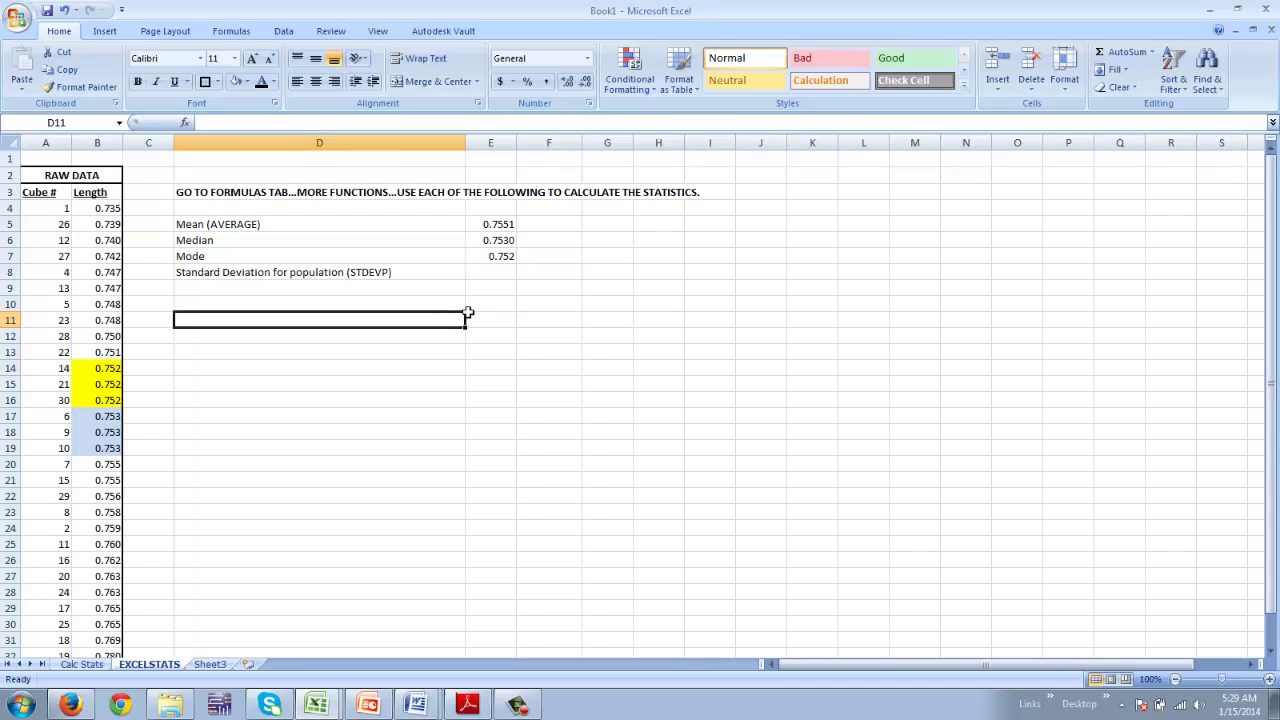
click(508, 259)
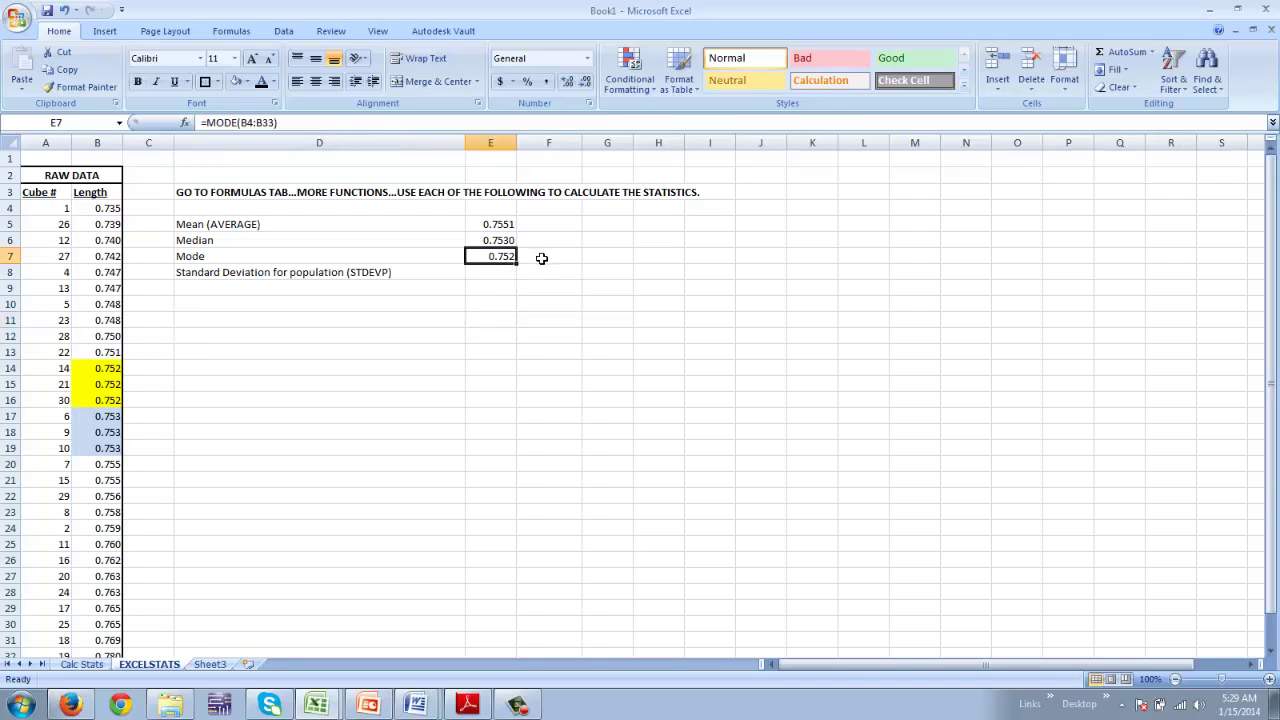
click(540, 258)
text(incorrect)
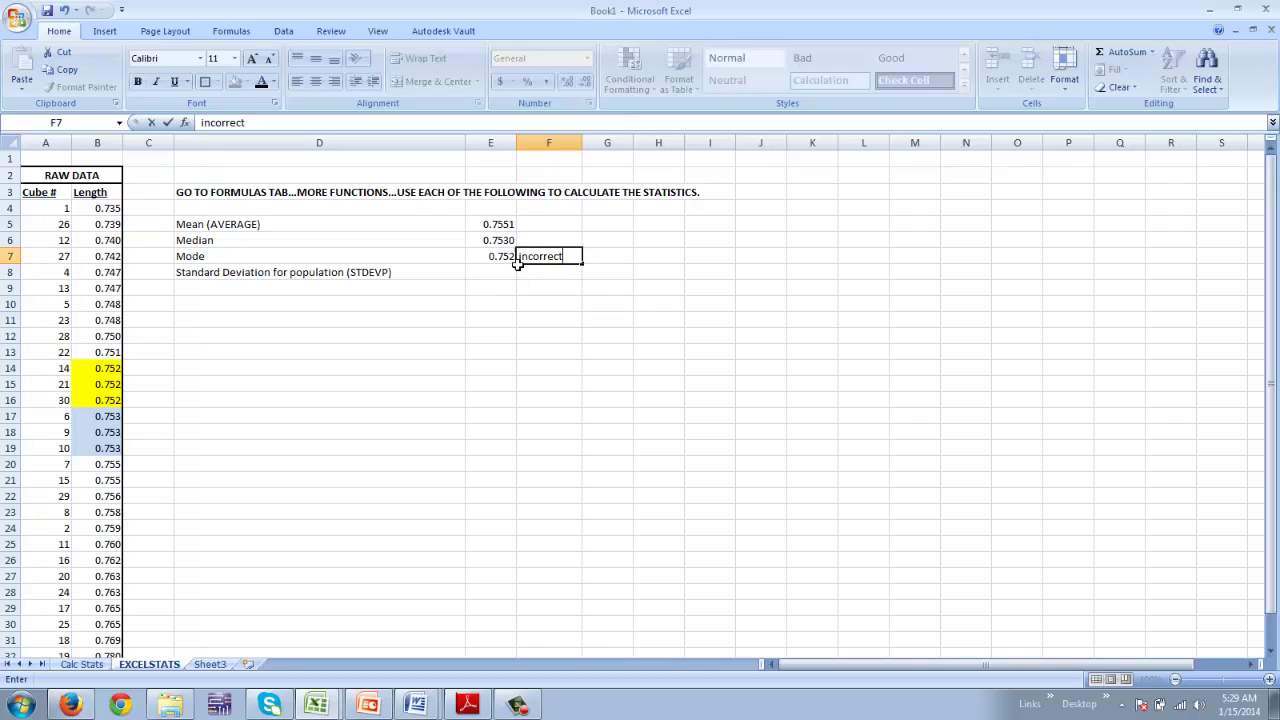
key(Return)
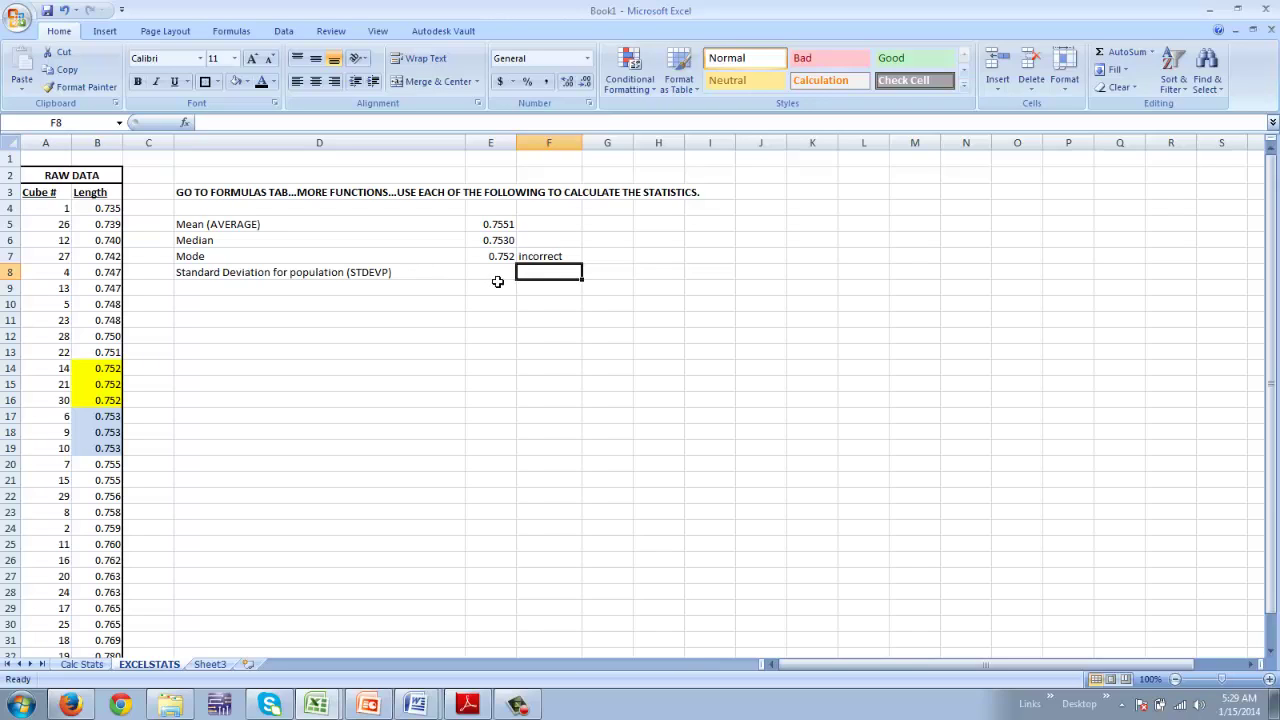
- Enter =STDEVP(B4:B33) in E8, giving a population standard deviation of 0.0105
click(498, 277)
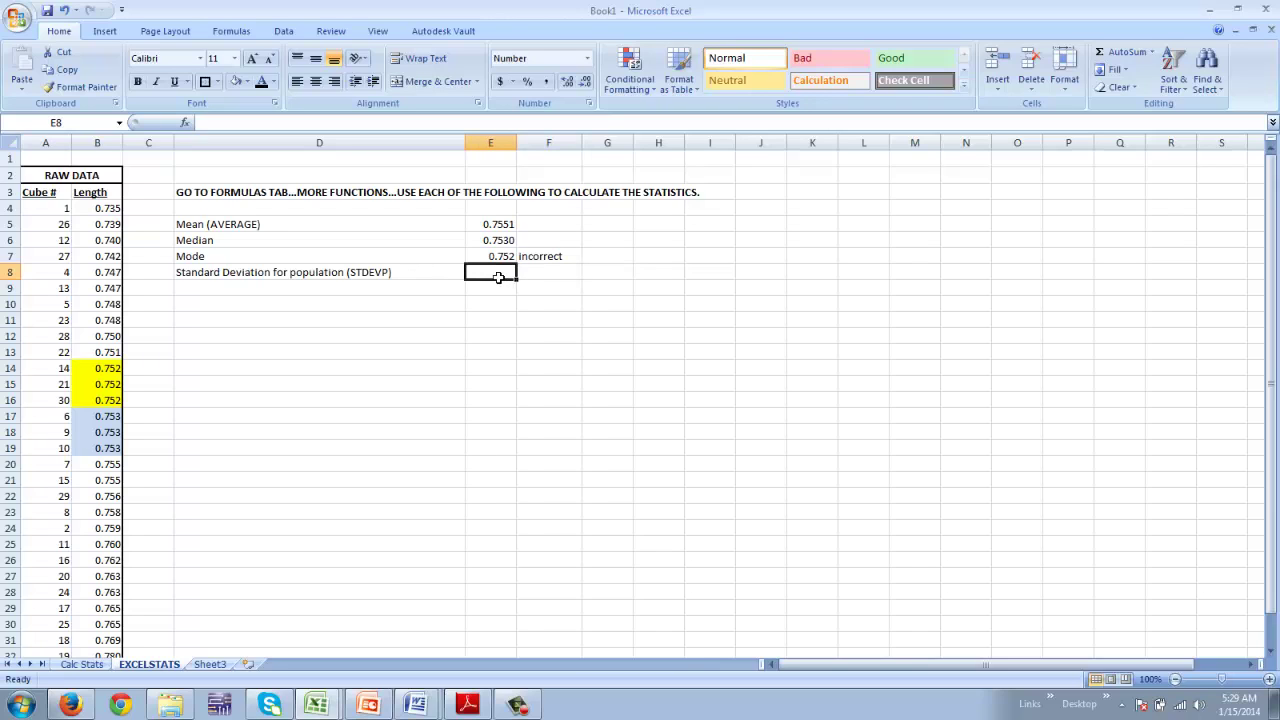
click(240, 32)
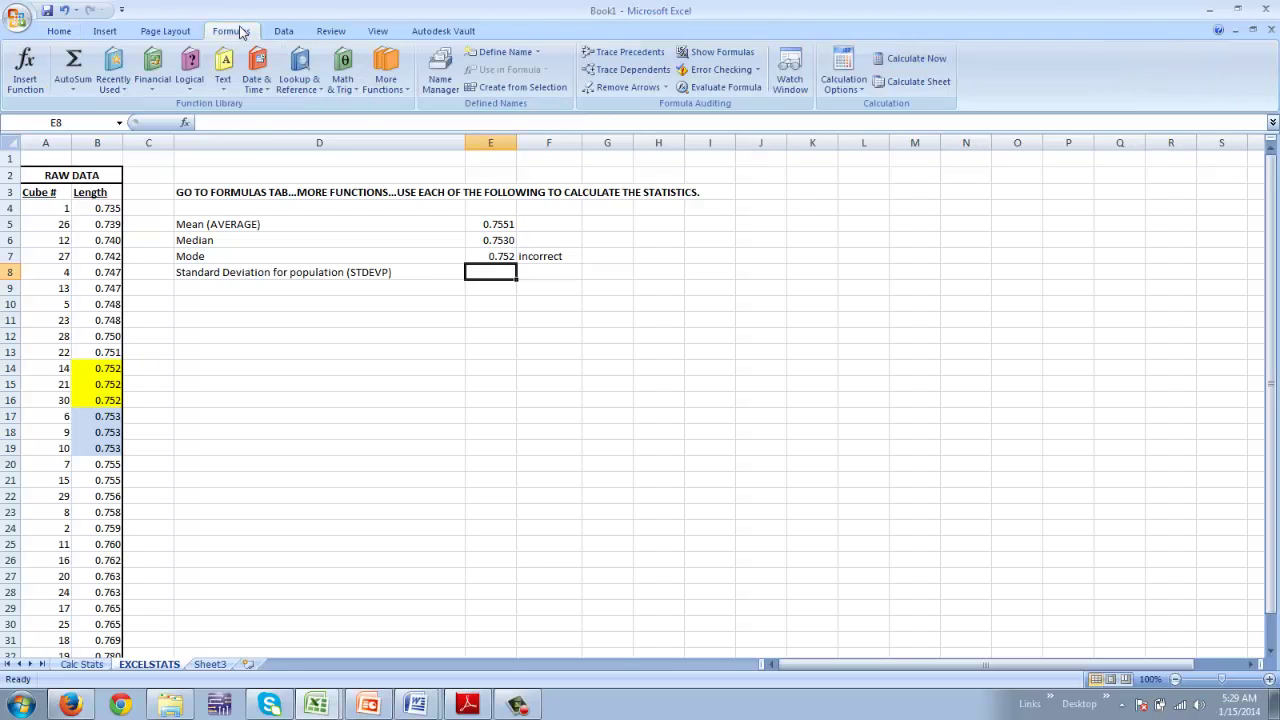
click(386, 72)
mouse_move(405, 110)
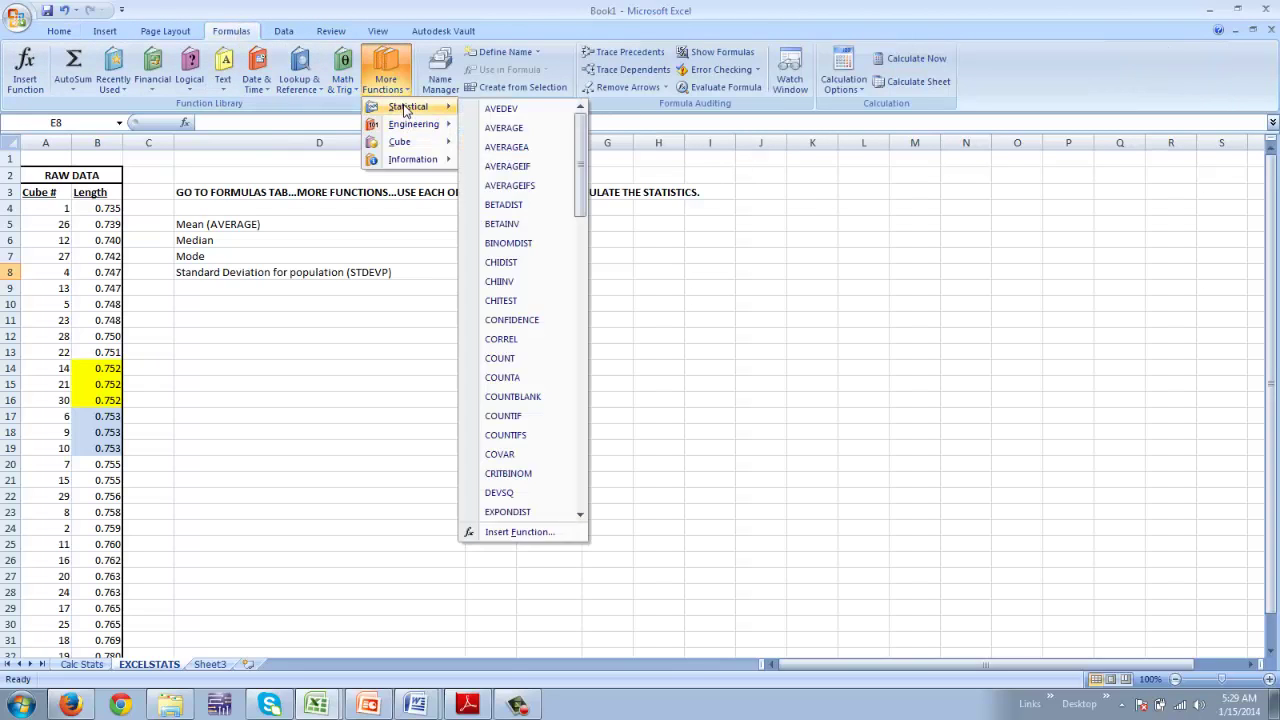
drag(582, 145, 614, 423)
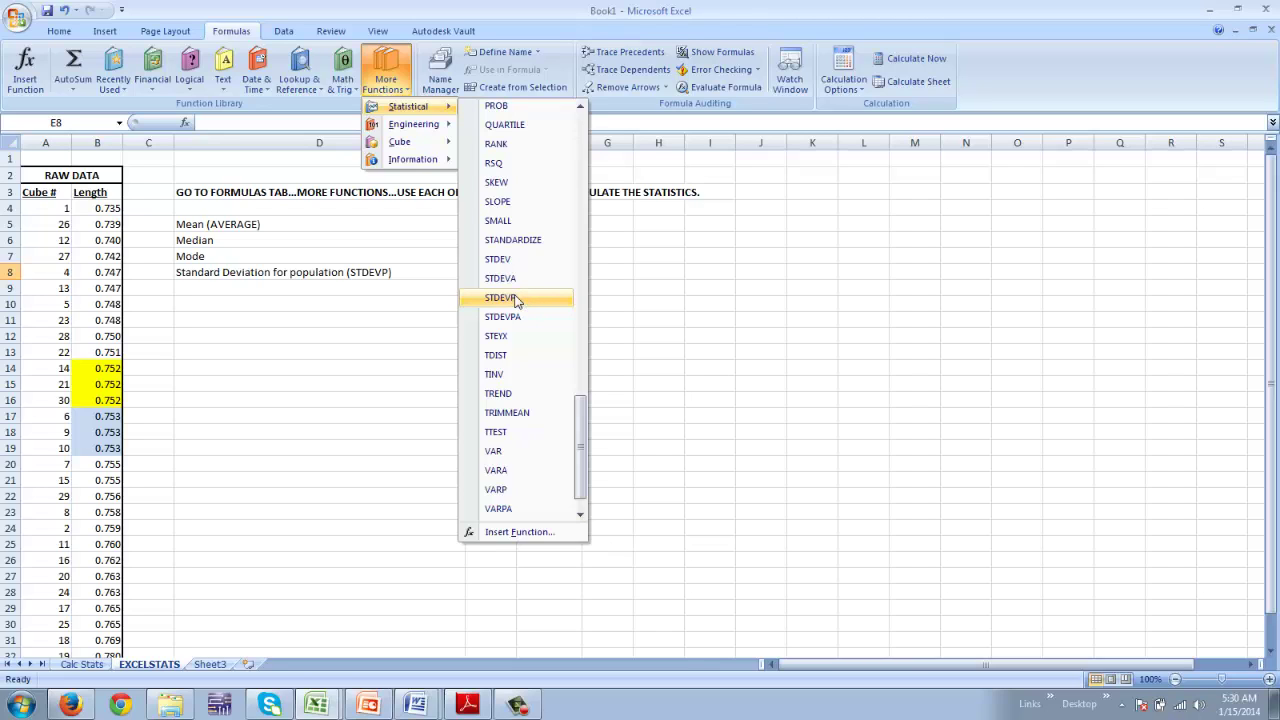
click(515, 300)
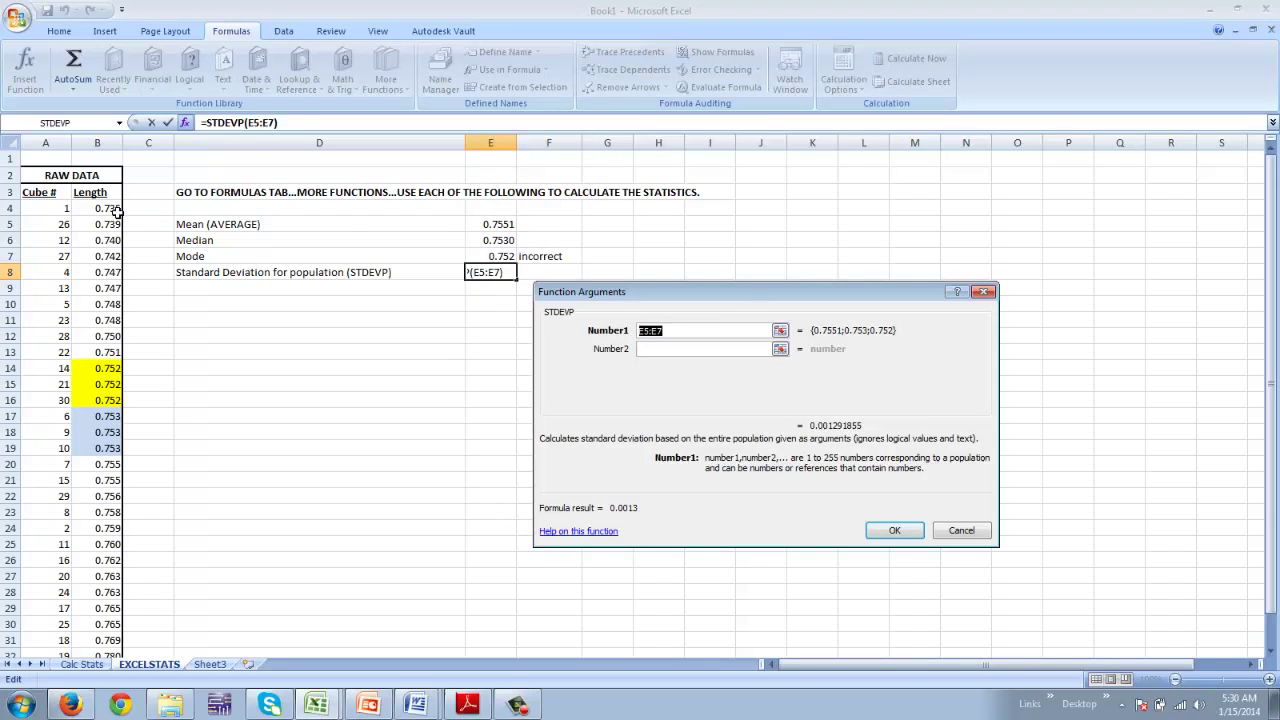
drag(111, 211, 110, 626)
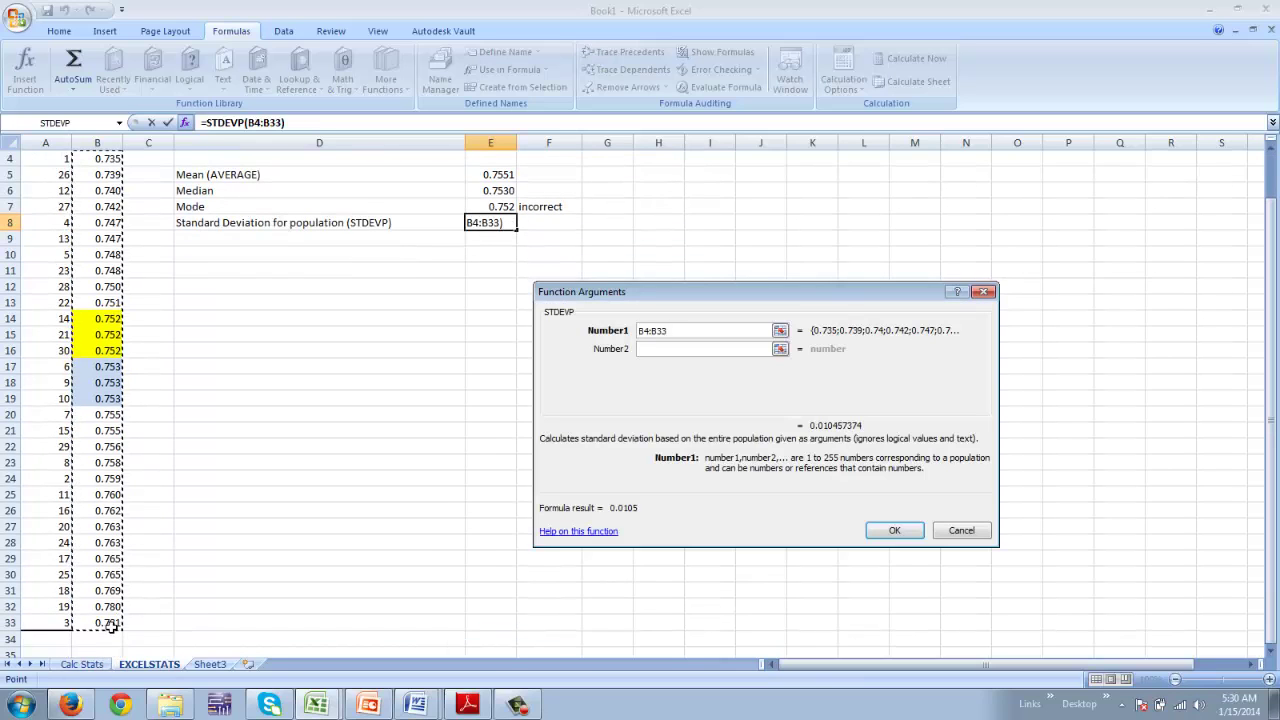
click(895, 530)
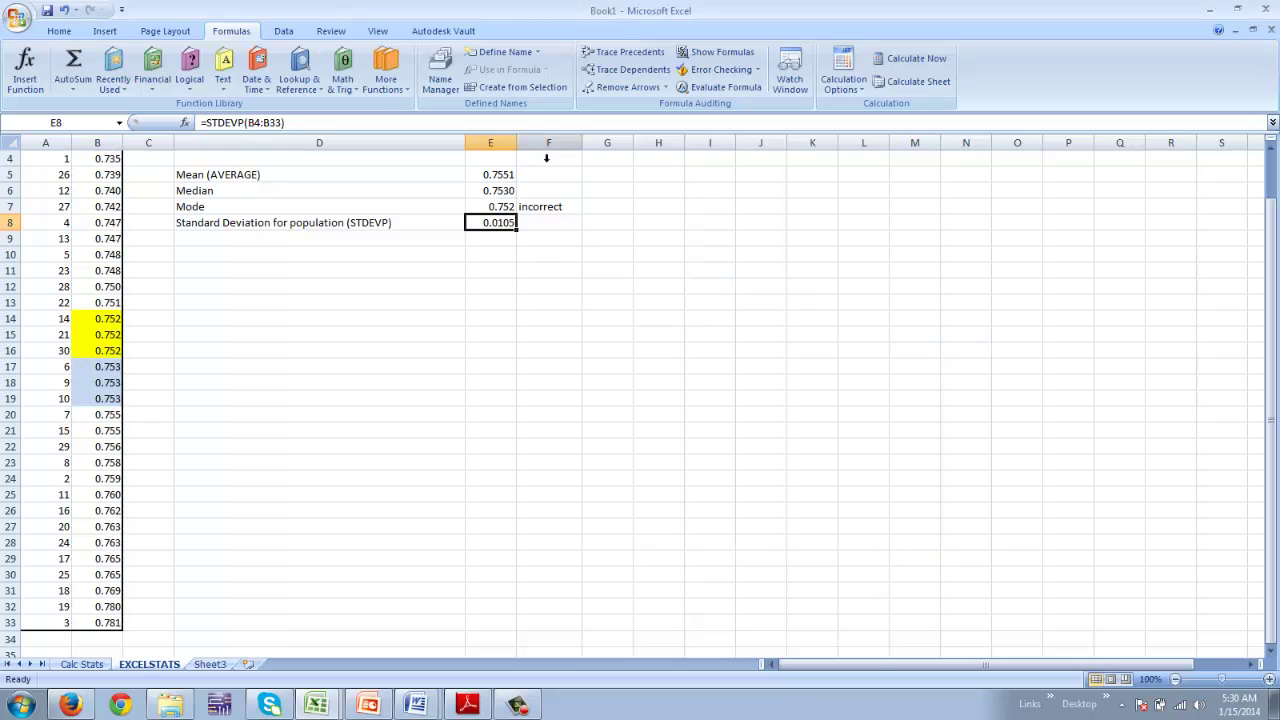
- Format E5:E8 to four decimals so the results read 0.7551, 0.7530, 0.7520 and 0.0105
drag(505, 176, 510, 232)
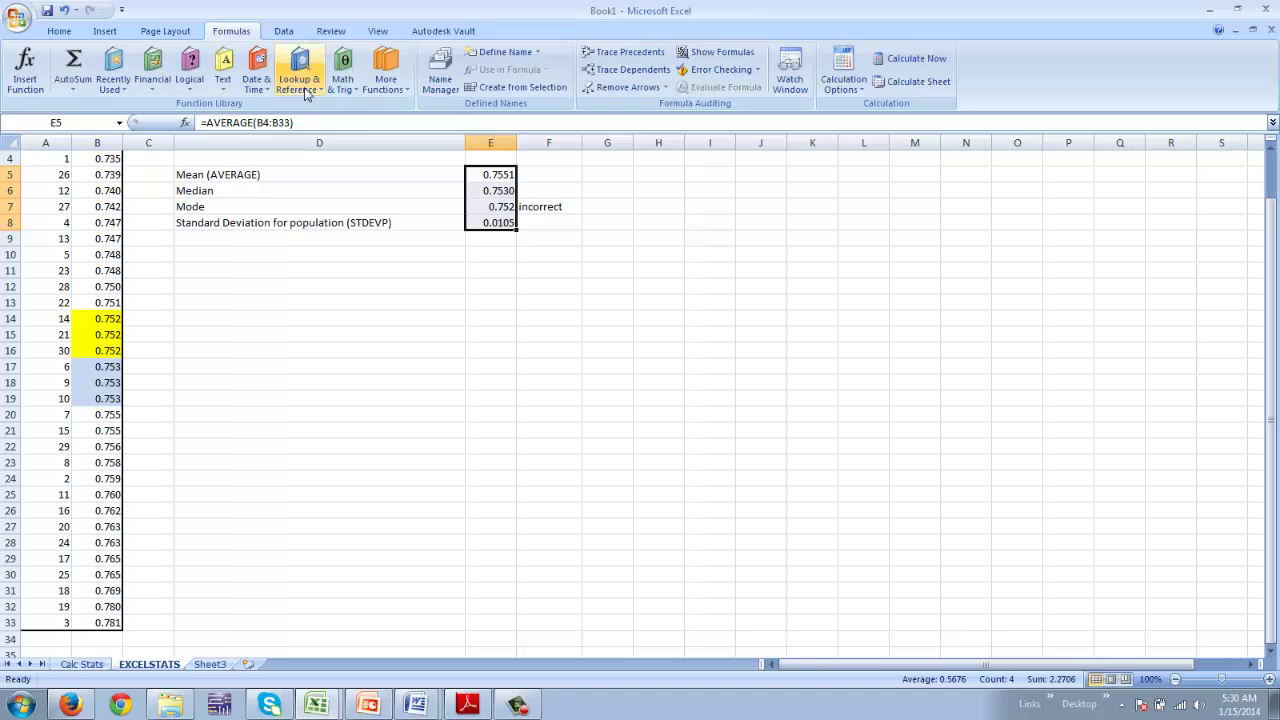
click(50, 30)
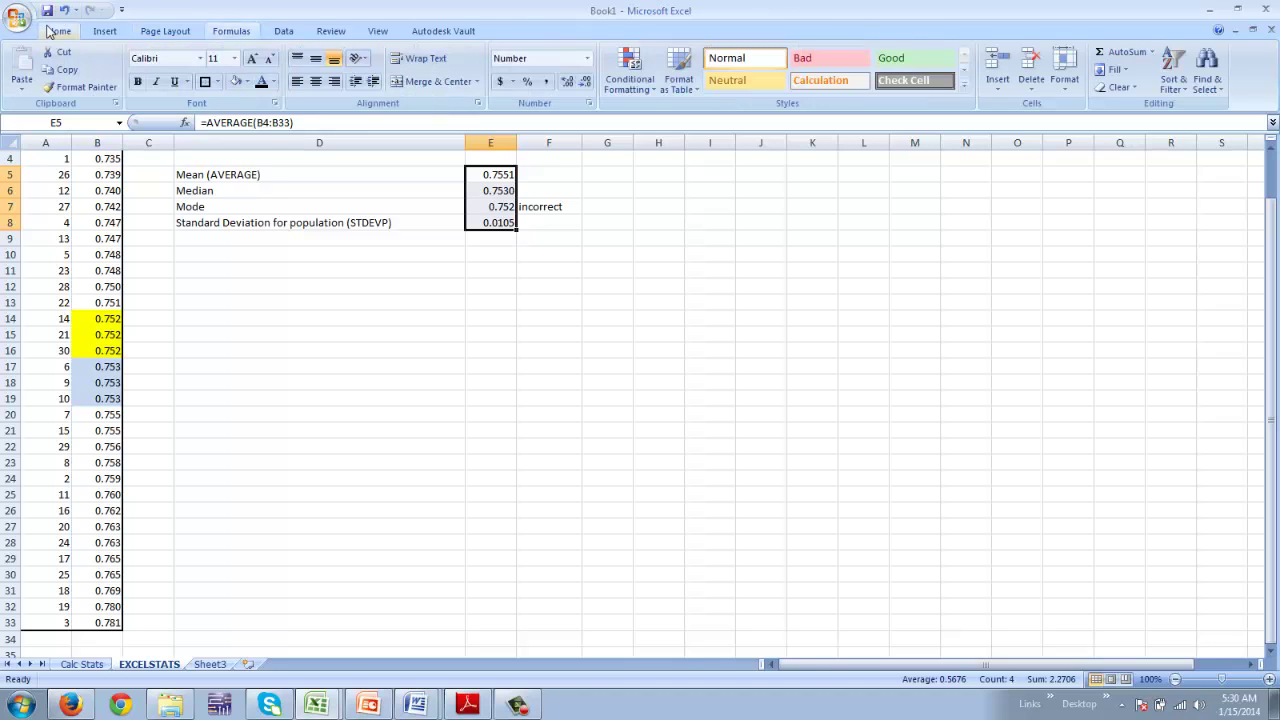
click(567, 84)
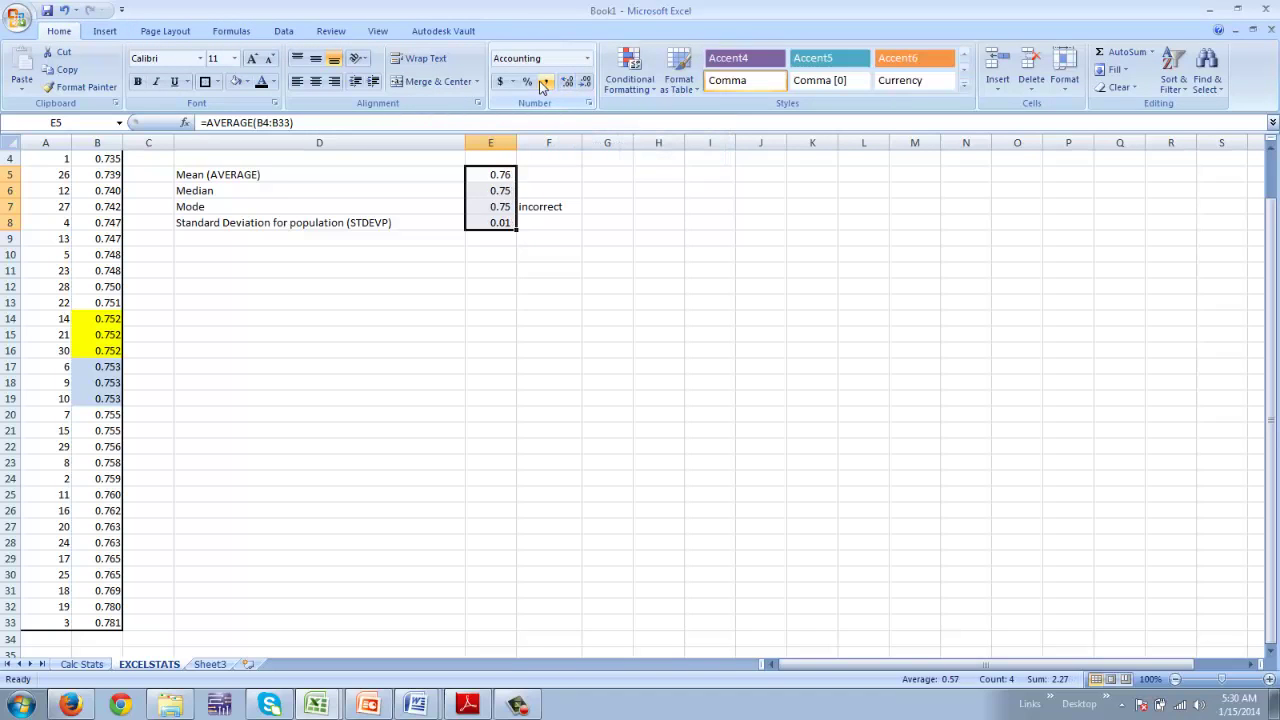
click(567, 84)
click(580, 257)
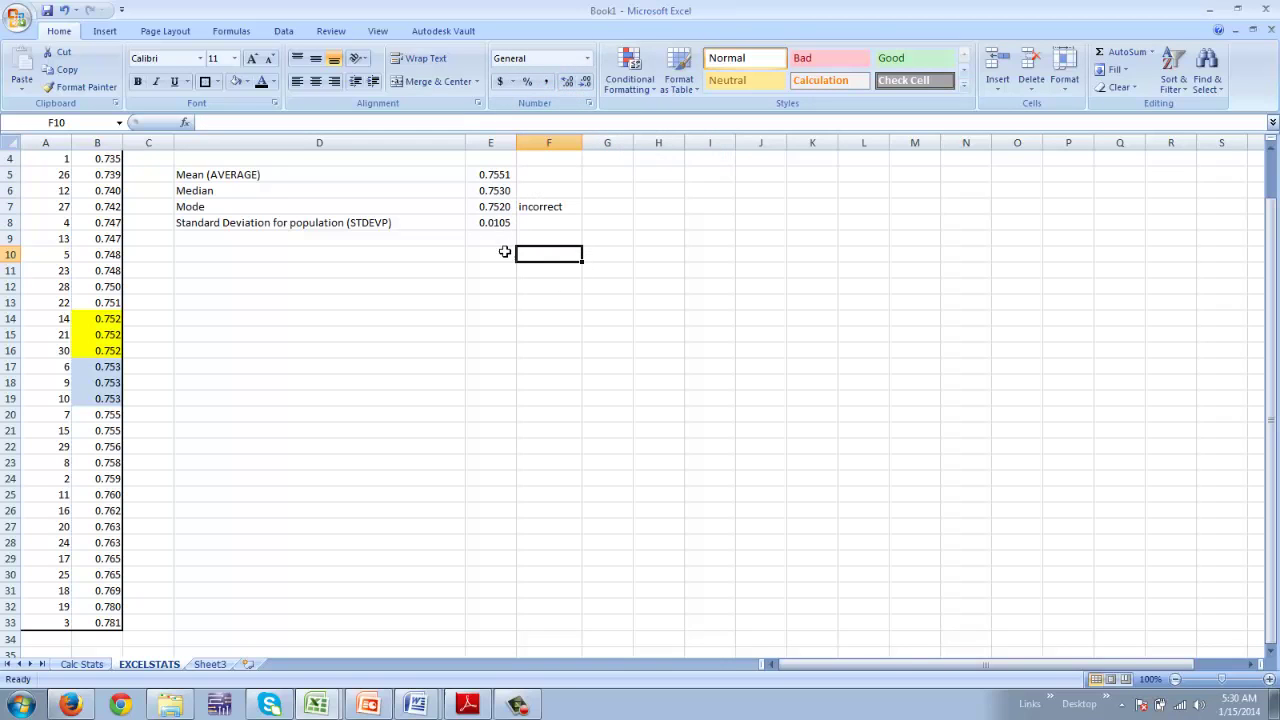
click(80, 664)
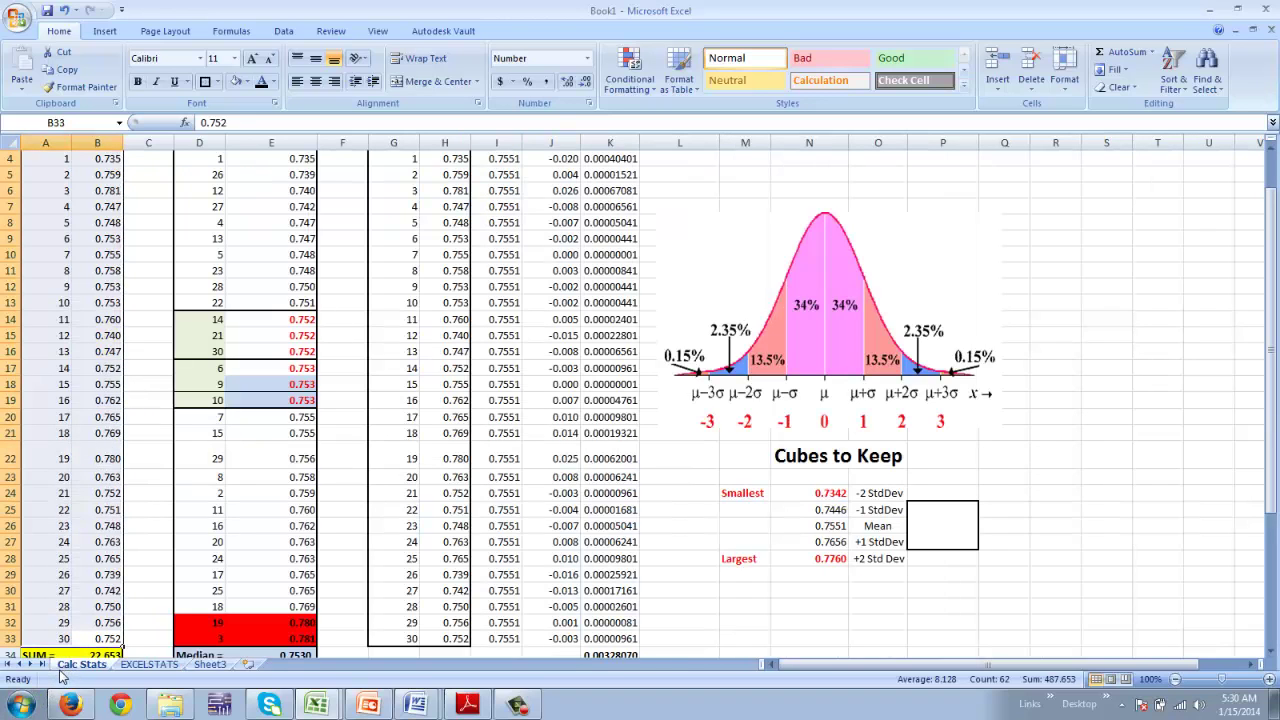
click(148, 664)
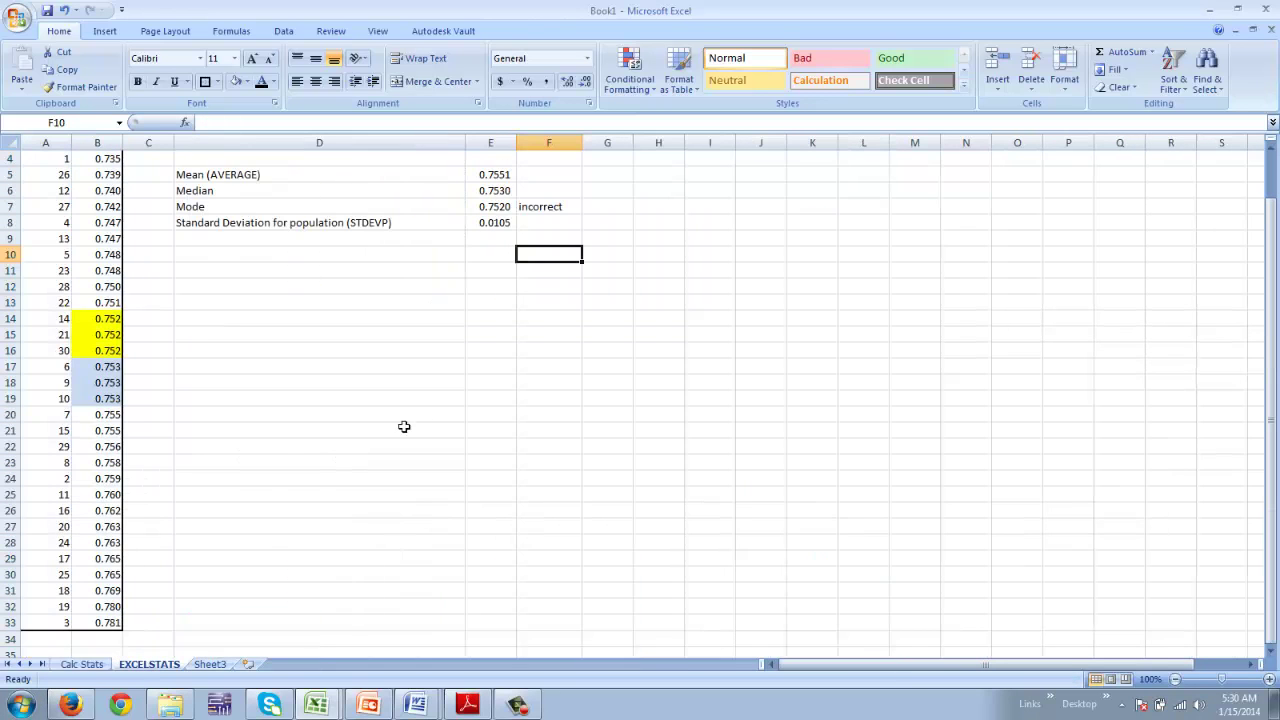